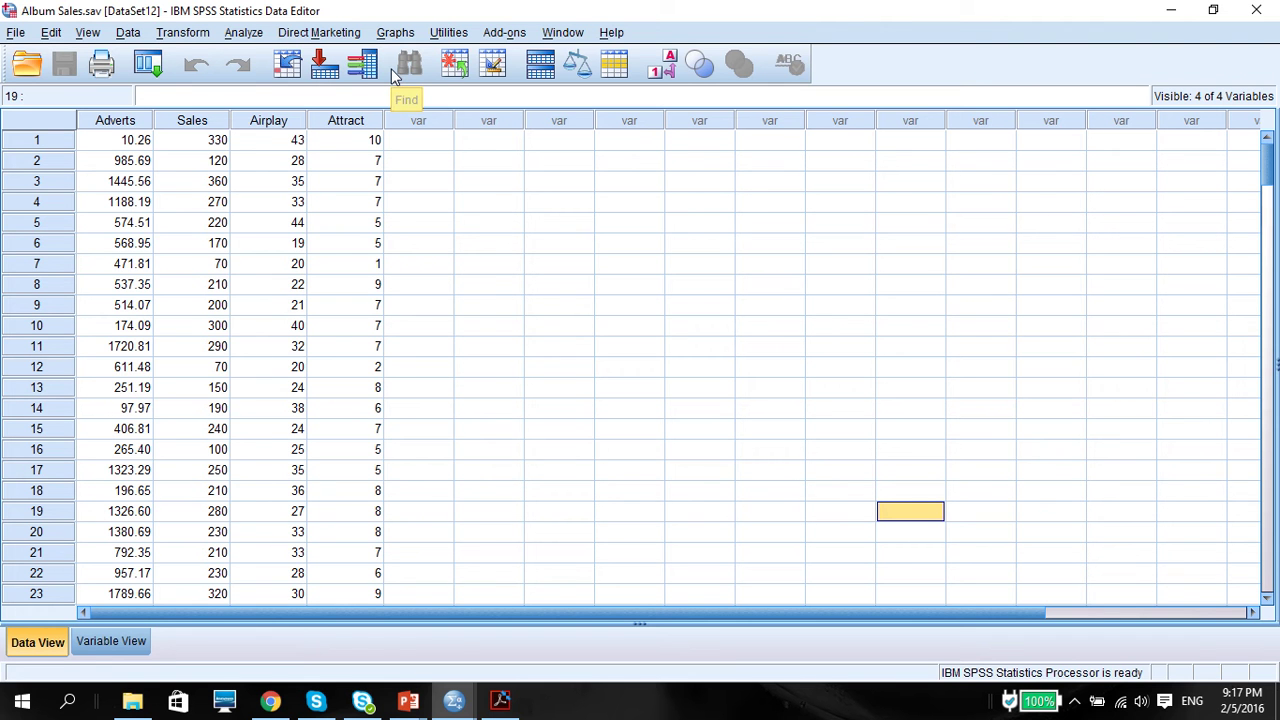
Reset the Bivariate Correlations dialog and add all four Album Sales variables for correlation.
click(245, 34)
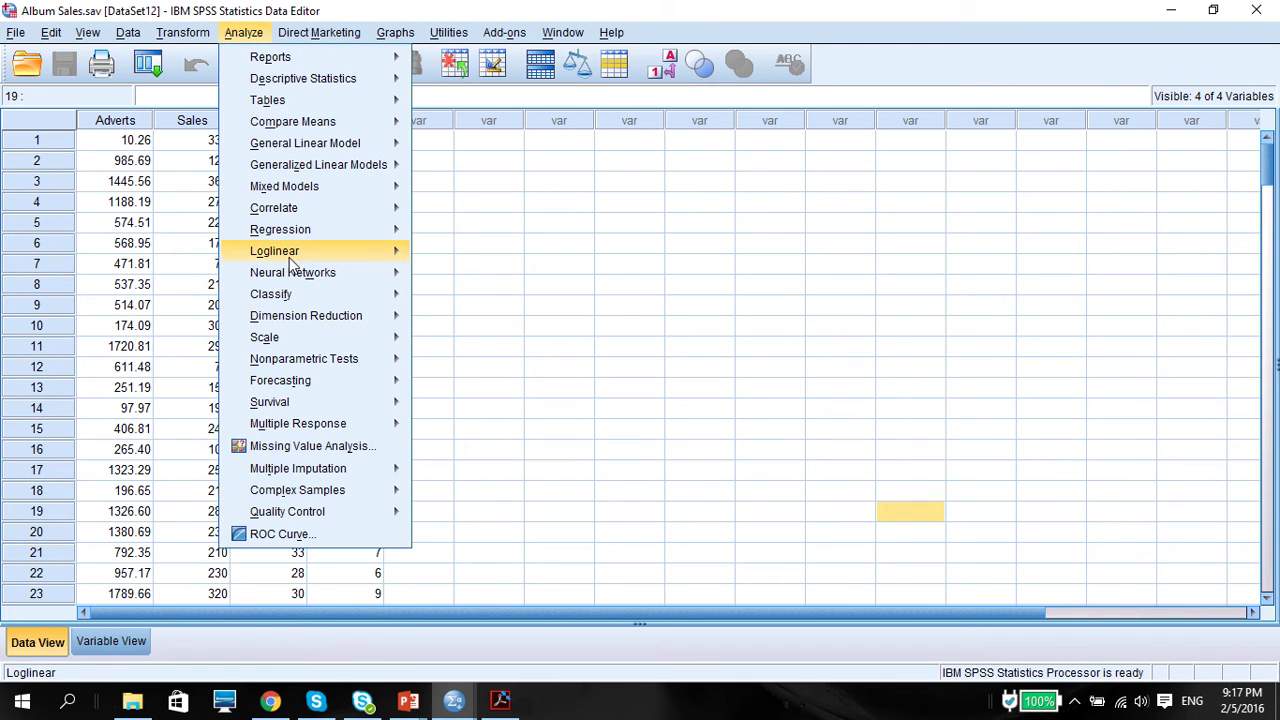
mouse_move(285, 234)
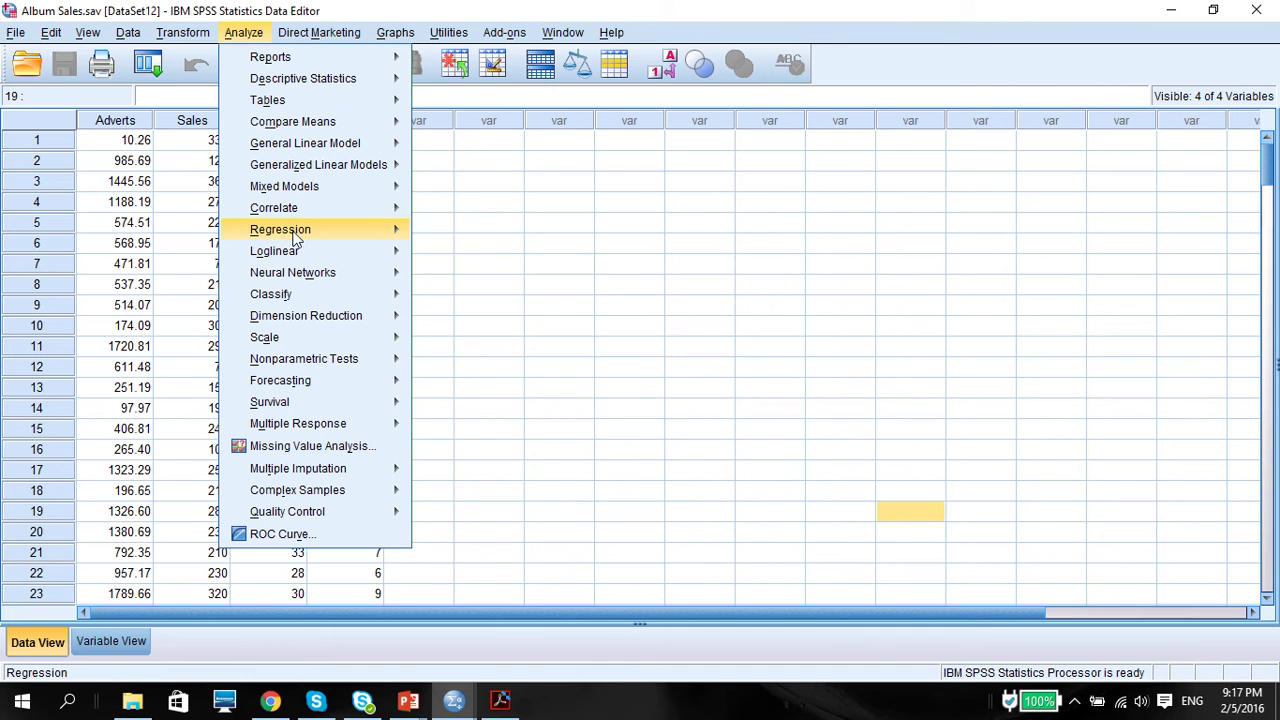
mouse_move(301, 210)
click(462, 212)
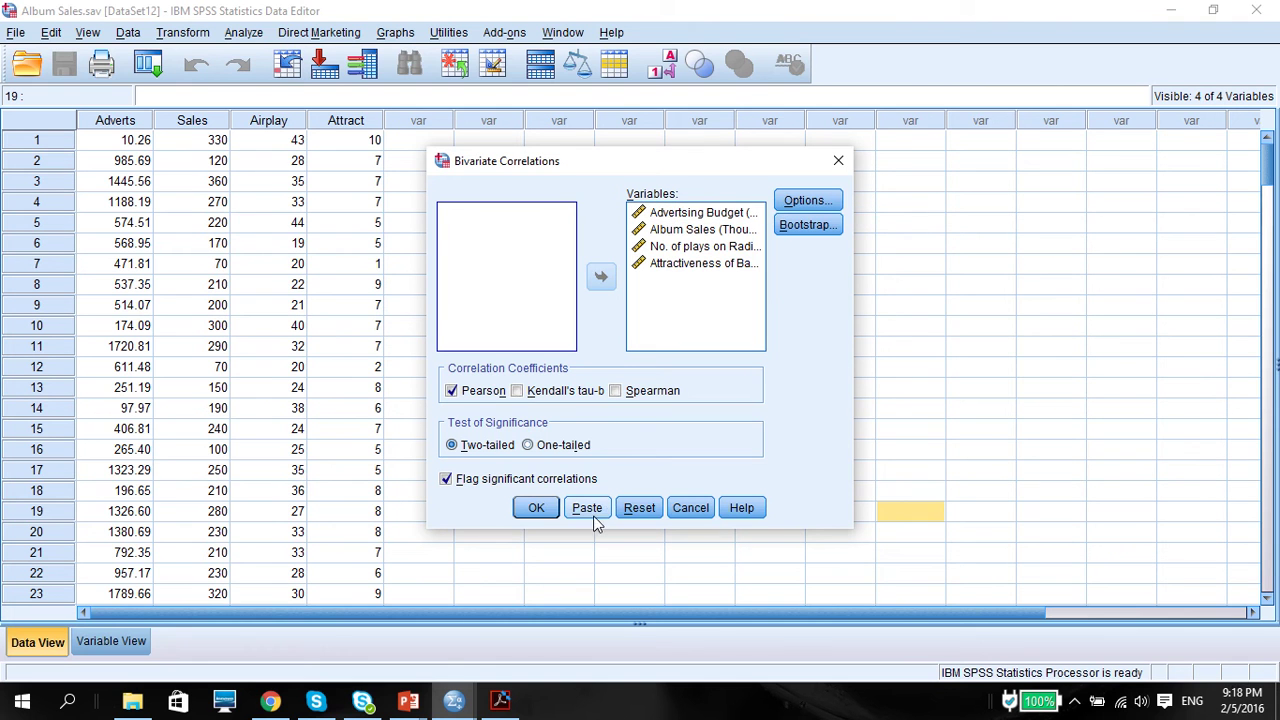
click(638, 508)
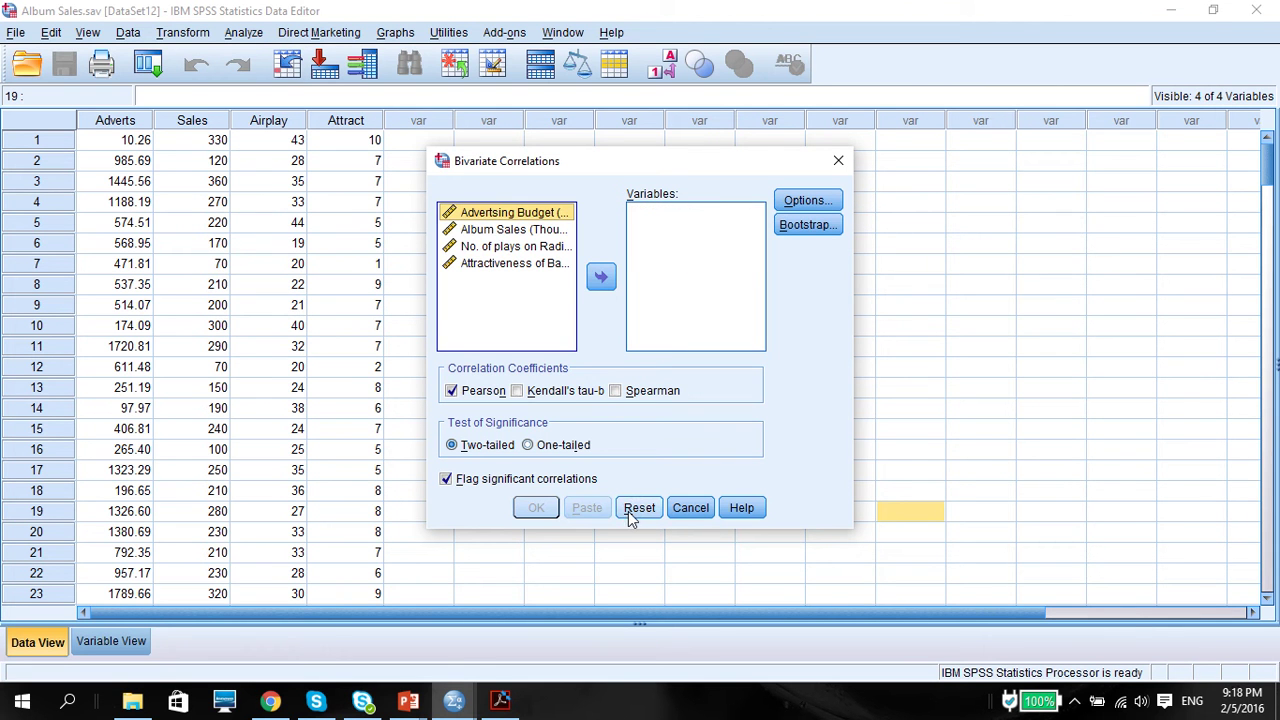
click(493, 229)
click(494, 216)
click(601, 283)
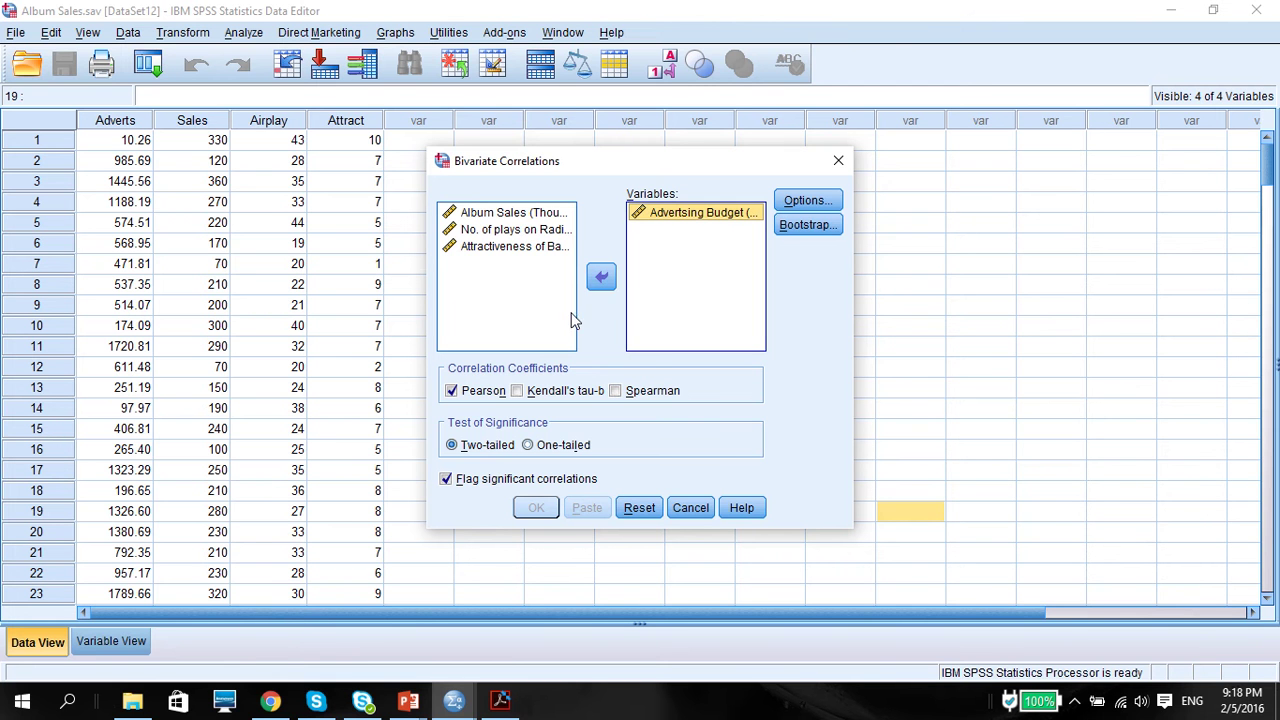
click(601, 277)
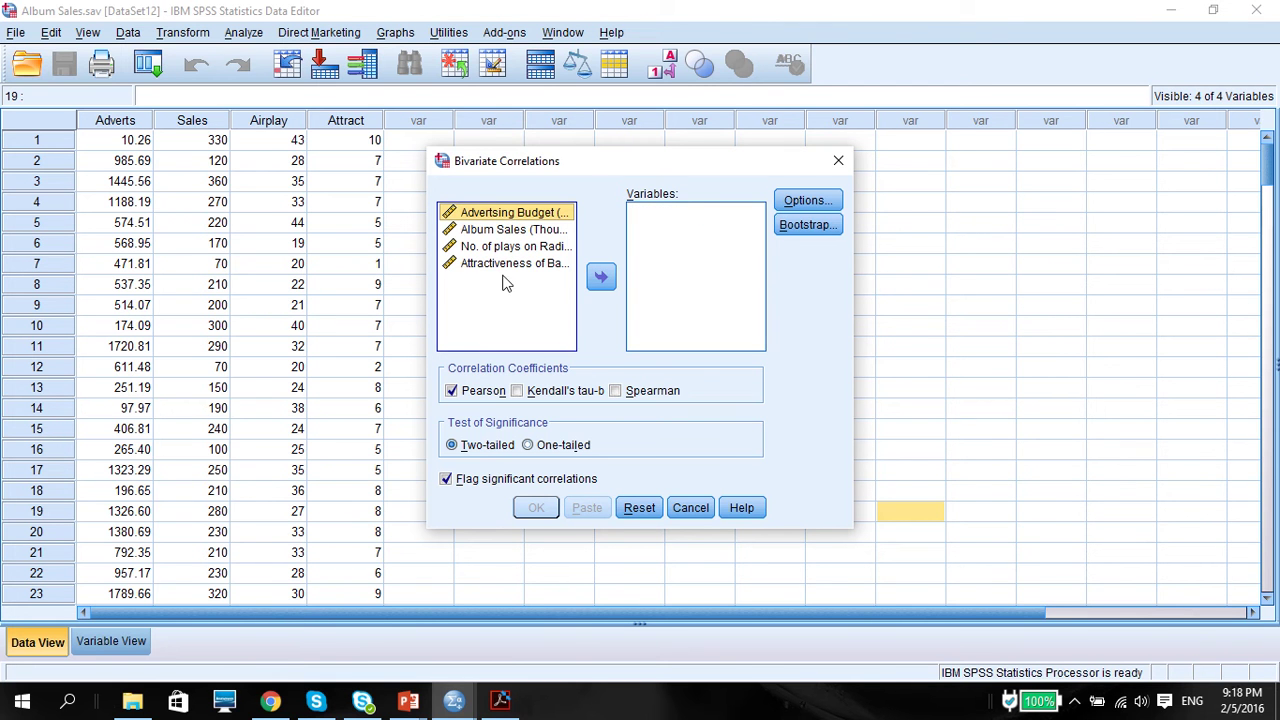
shift+click(503, 265)
click(601, 280)
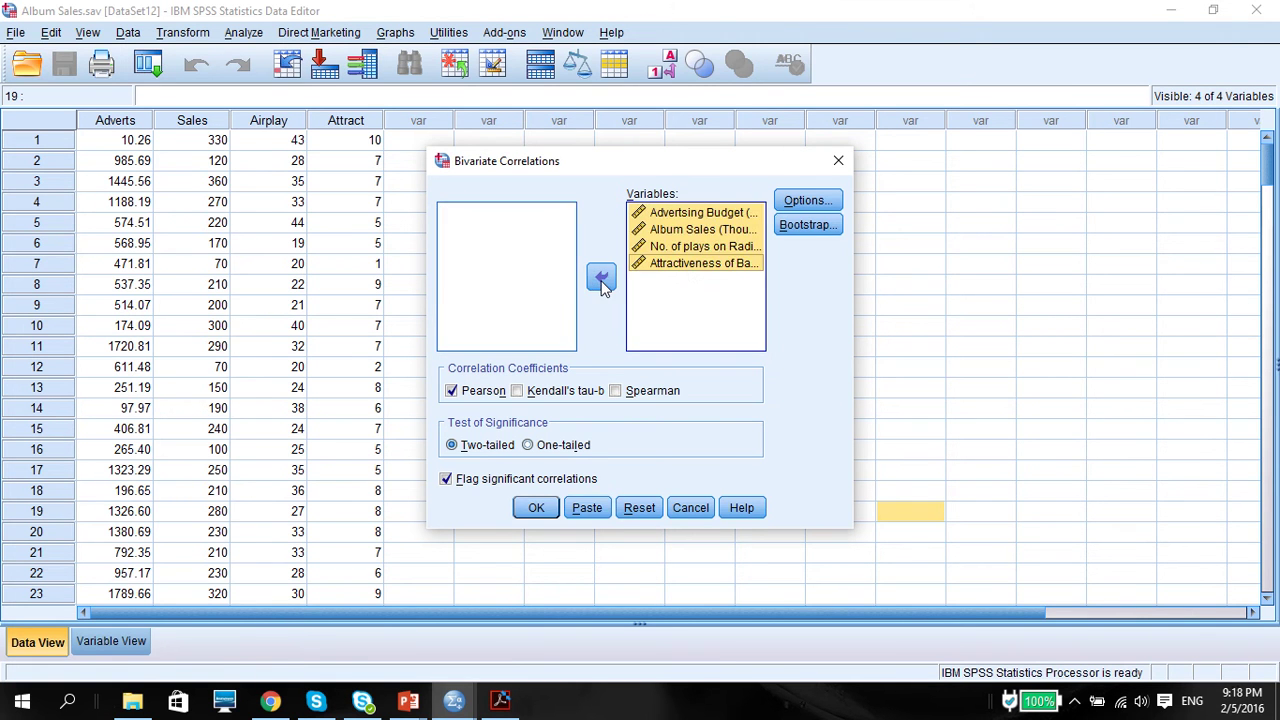
click(536, 508)
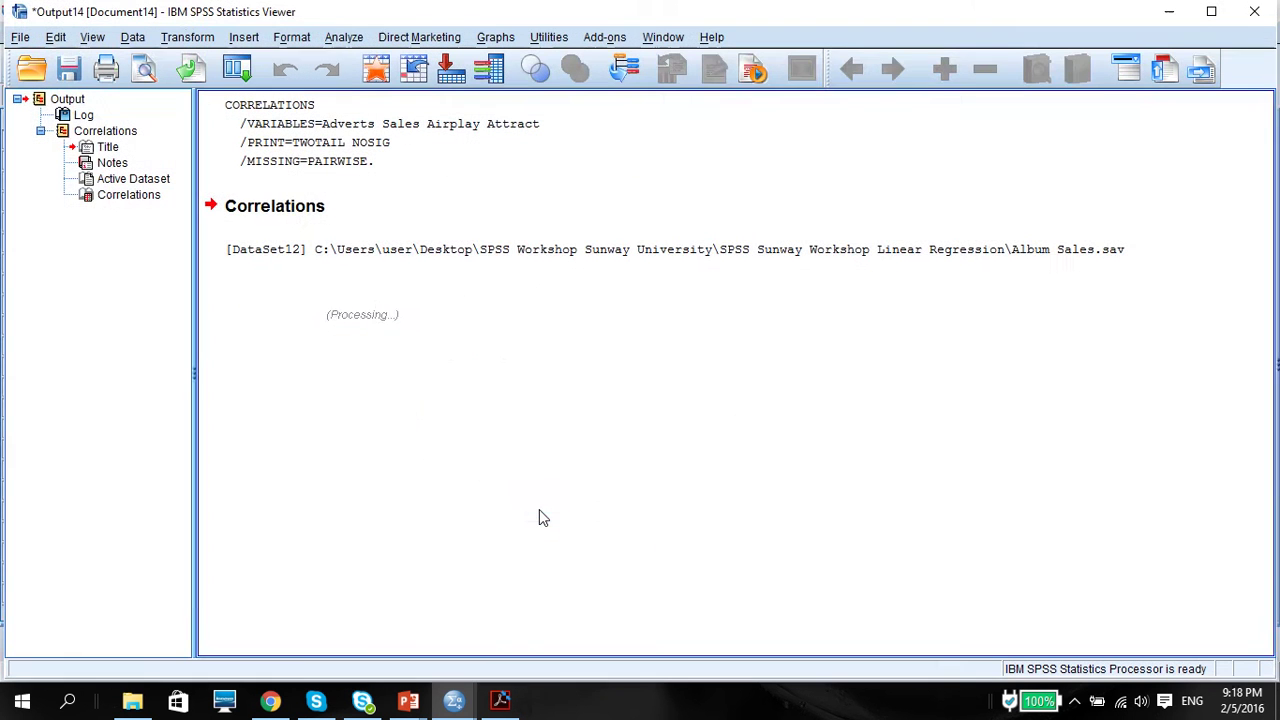
click(503, 455)
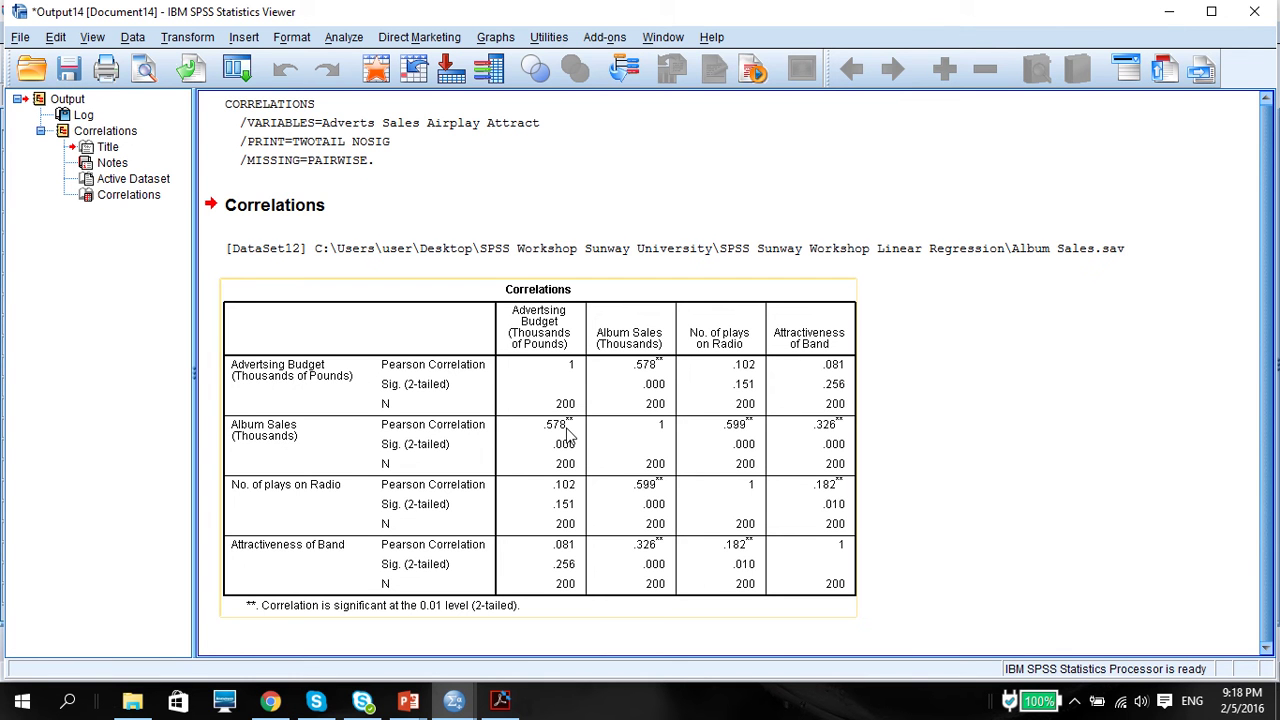
click(447, 634)
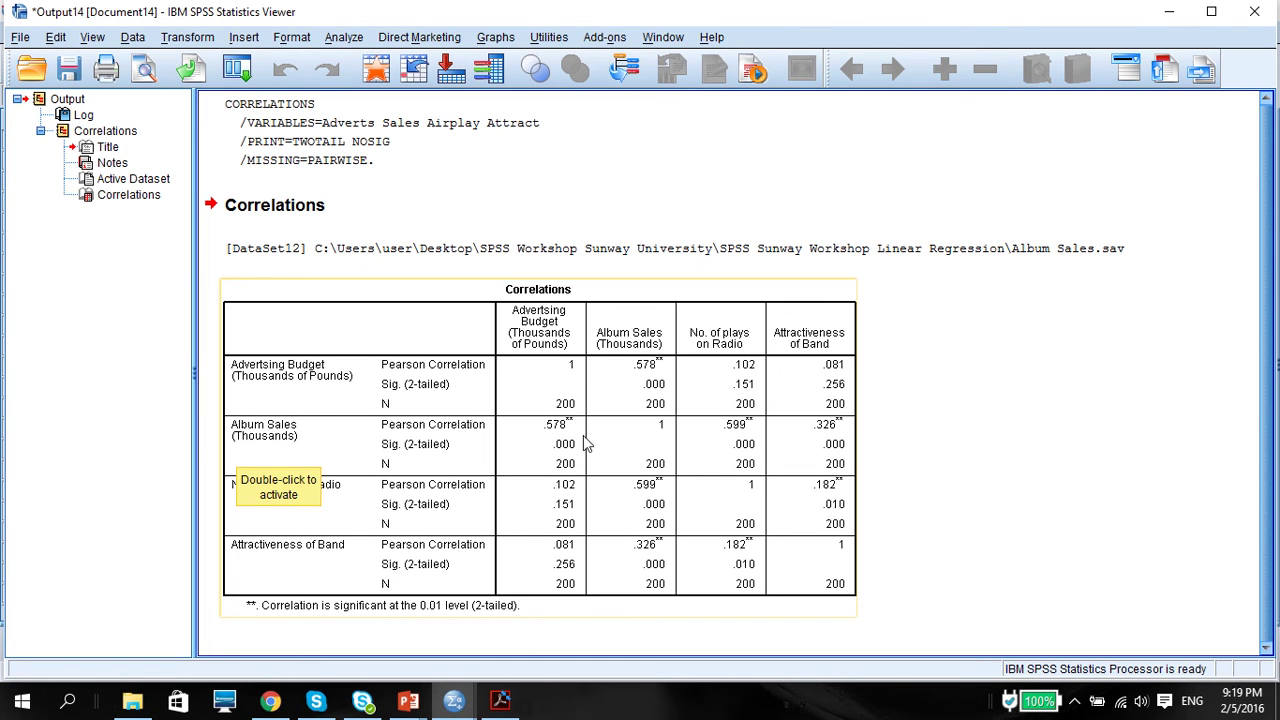
right_click(634, 443)
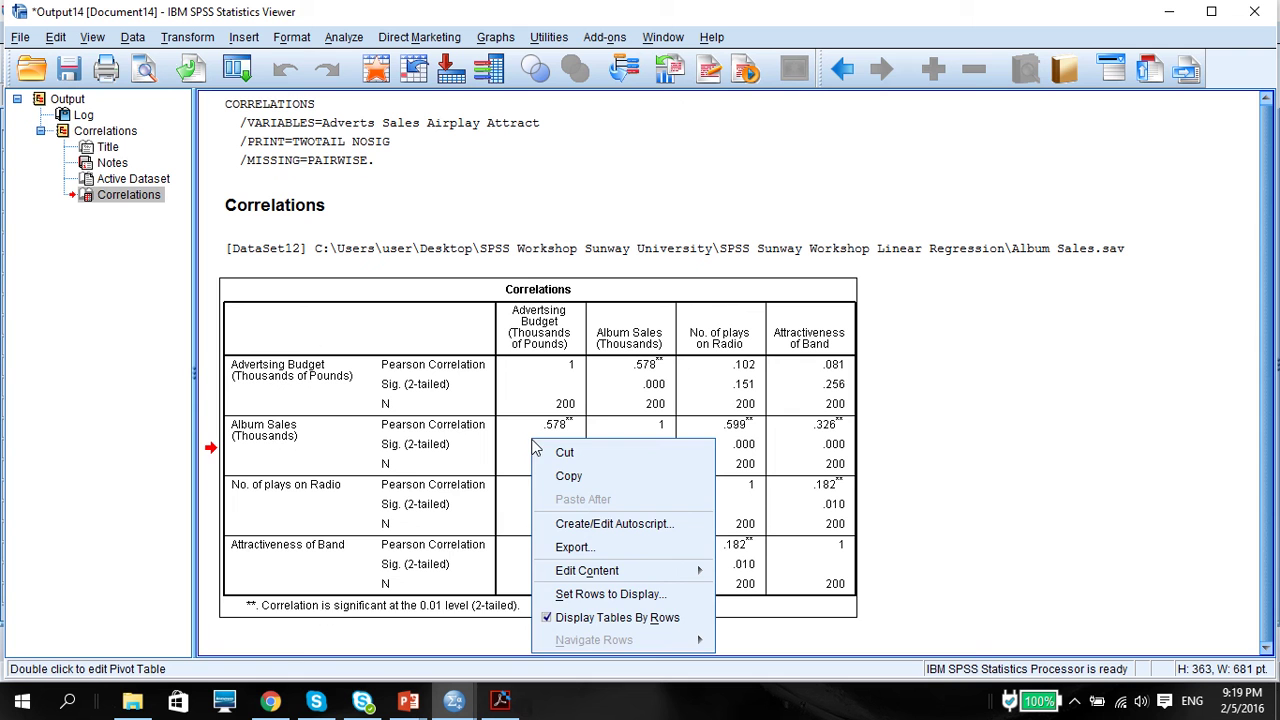
key(Escape)
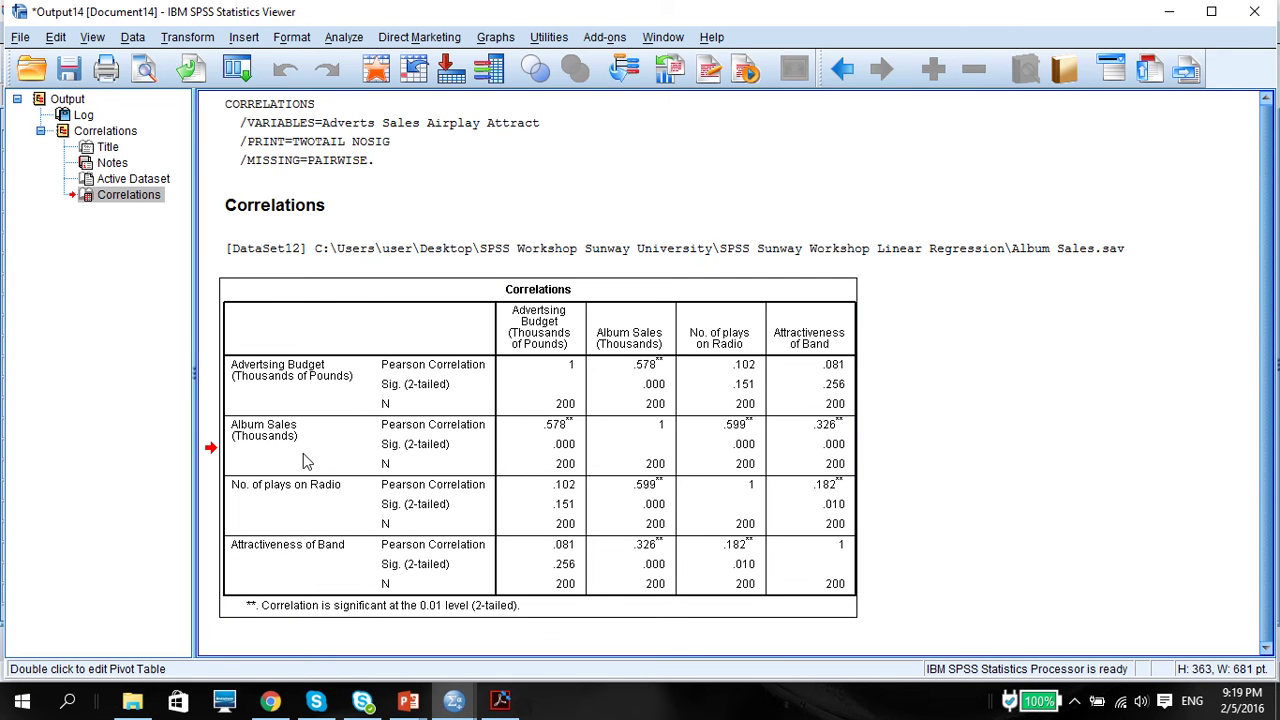
click(430, 703)
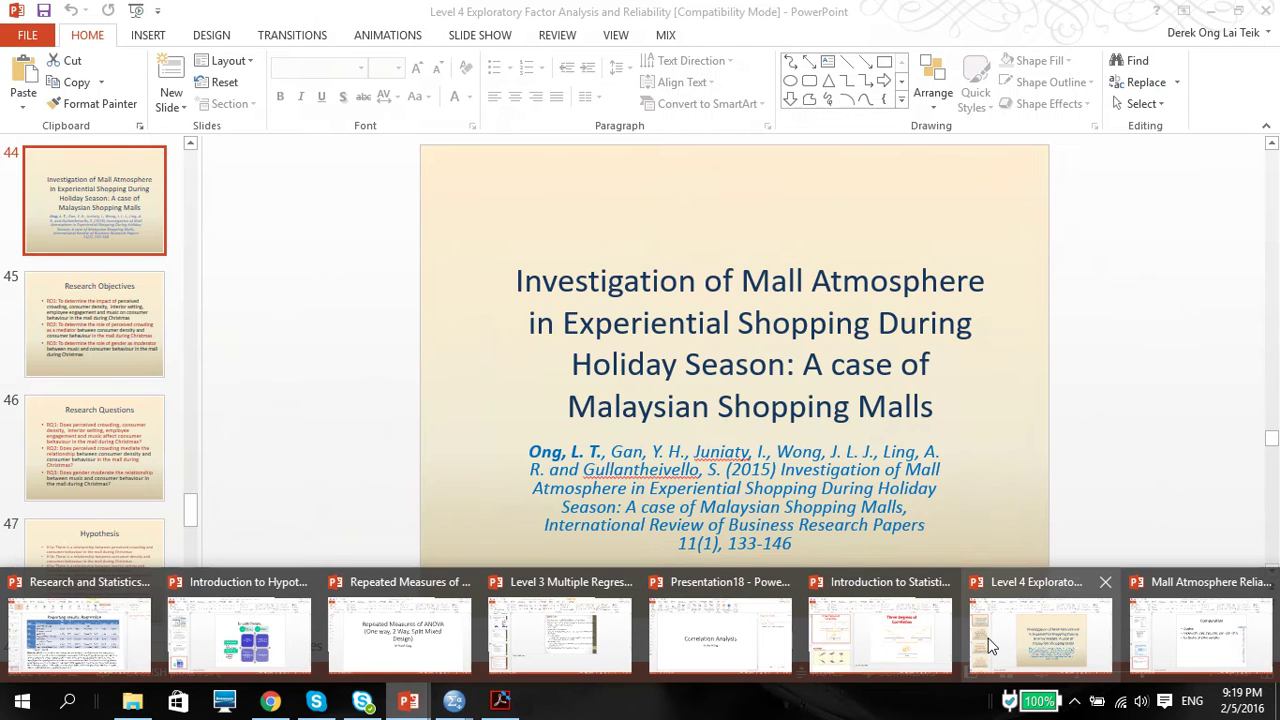
Return to the Album Sales data editor and select the Attract, Airplay, Sales and Adverts columns.
mouse_move(772, 659)
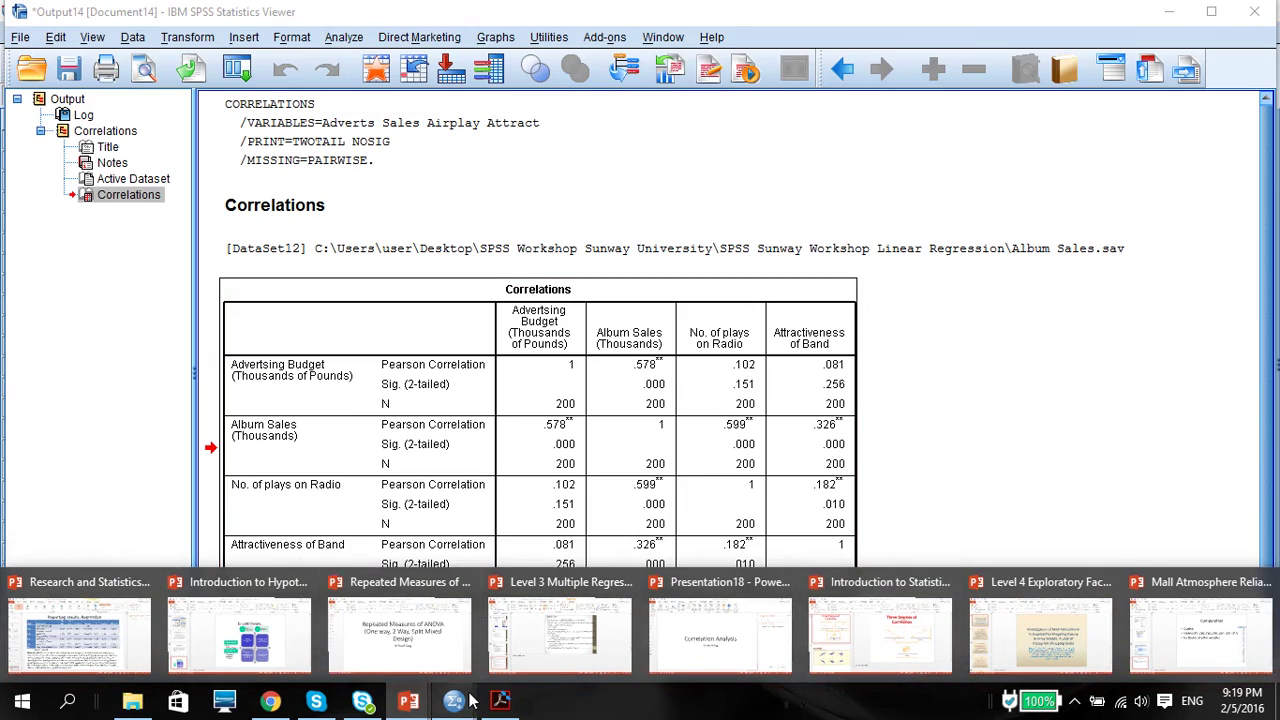
mouse_move(462, 703)
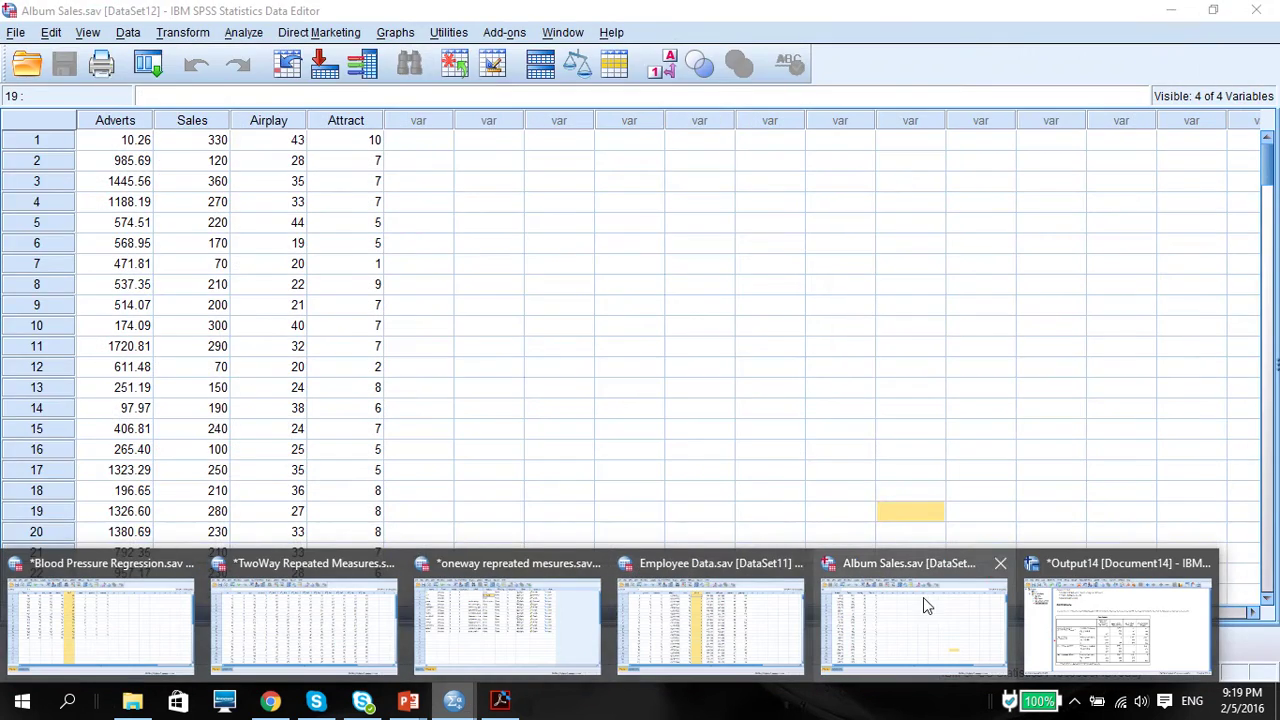
click(923, 600)
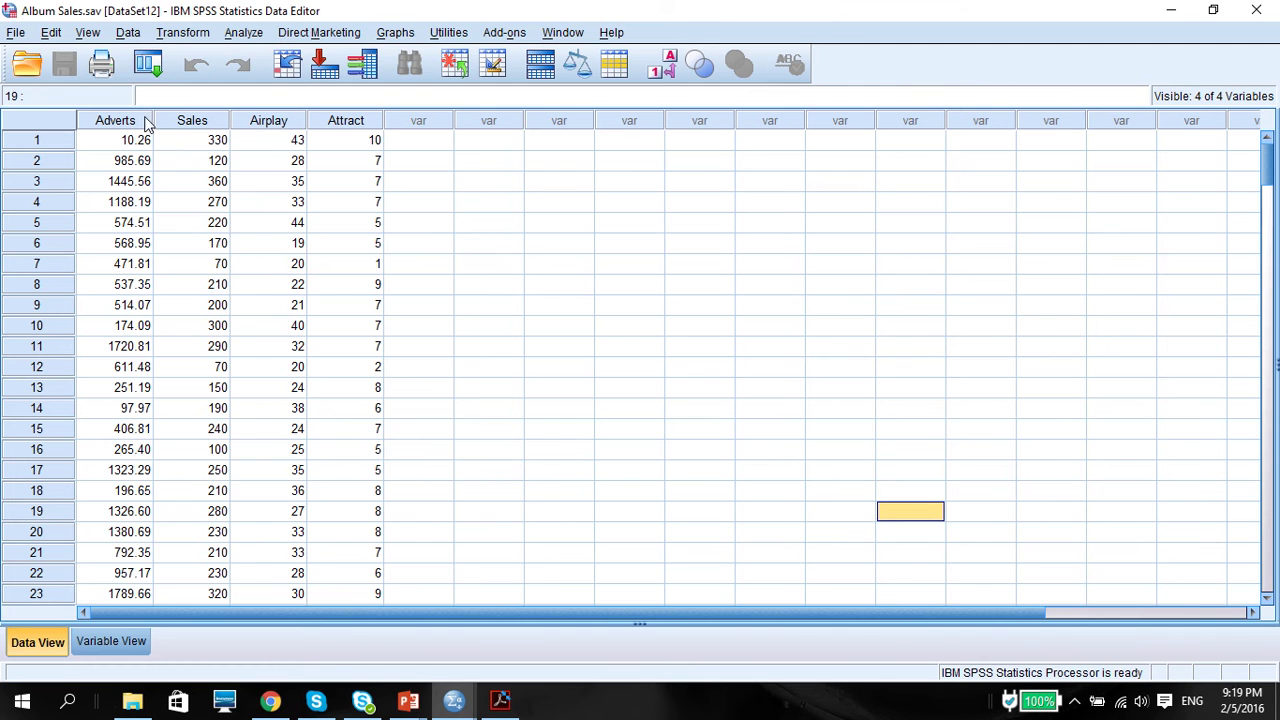
click(340, 122)
click(277, 122)
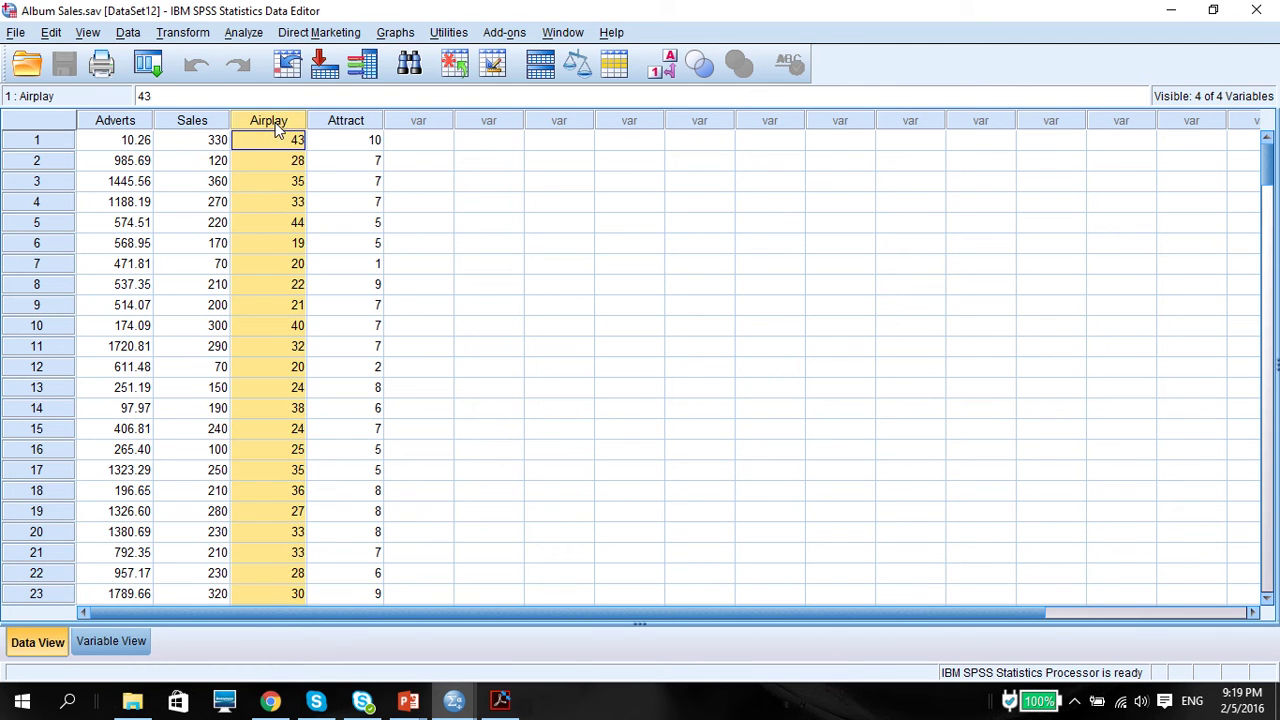
click(198, 121)
click(124, 122)
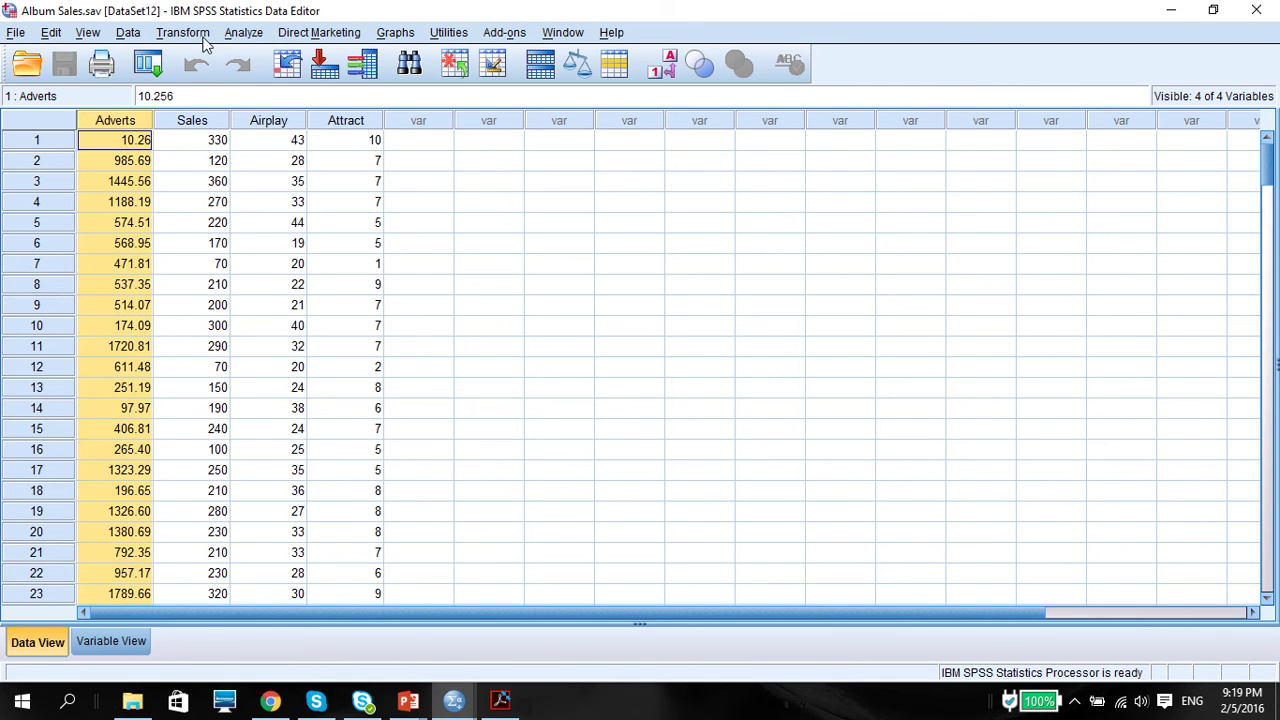
click(244, 36)
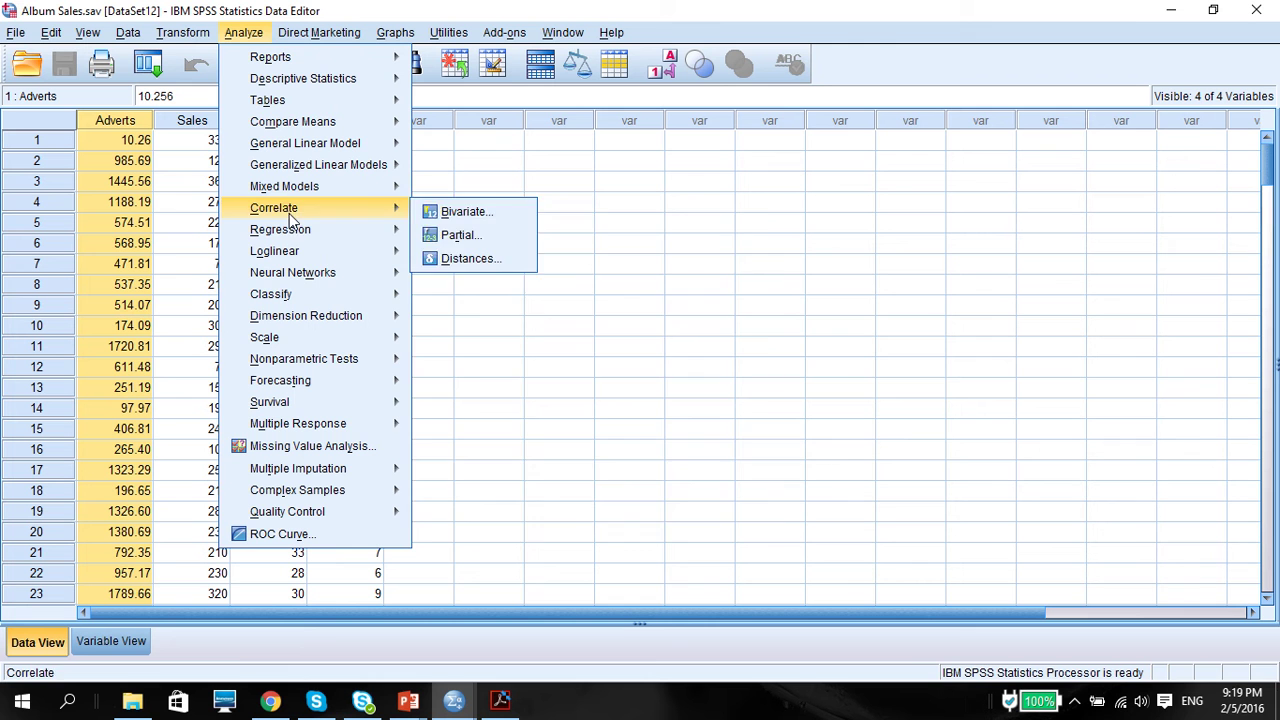
Set up a linear regression with Album Sales as dependent and the three predictors as independents.
mouse_move(298, 230)
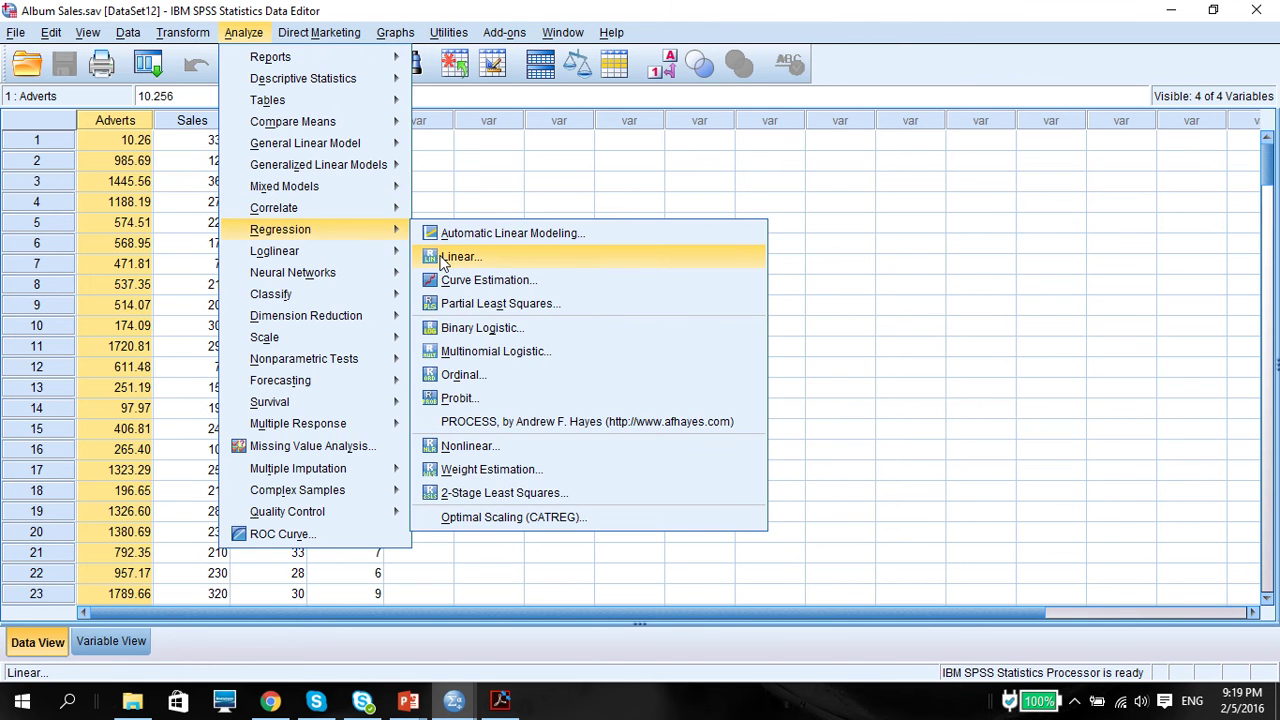
click(443, 258)
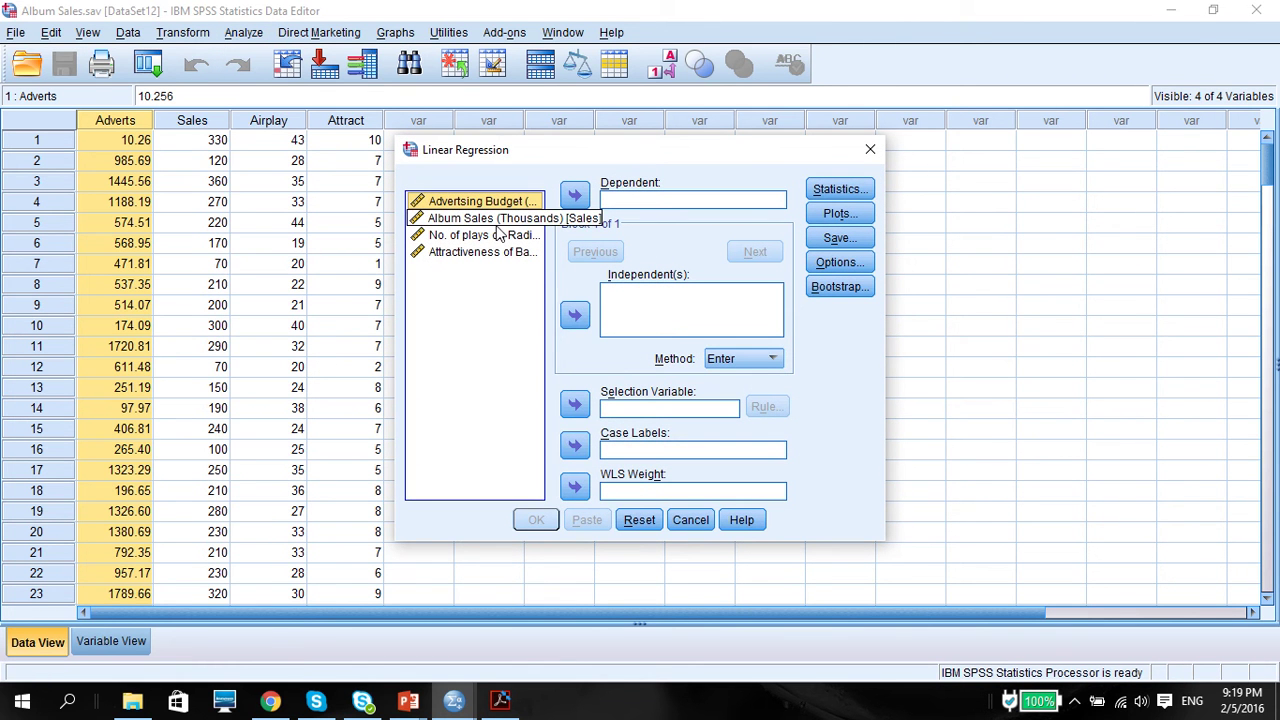
click(498, 219)
click(575, 195)
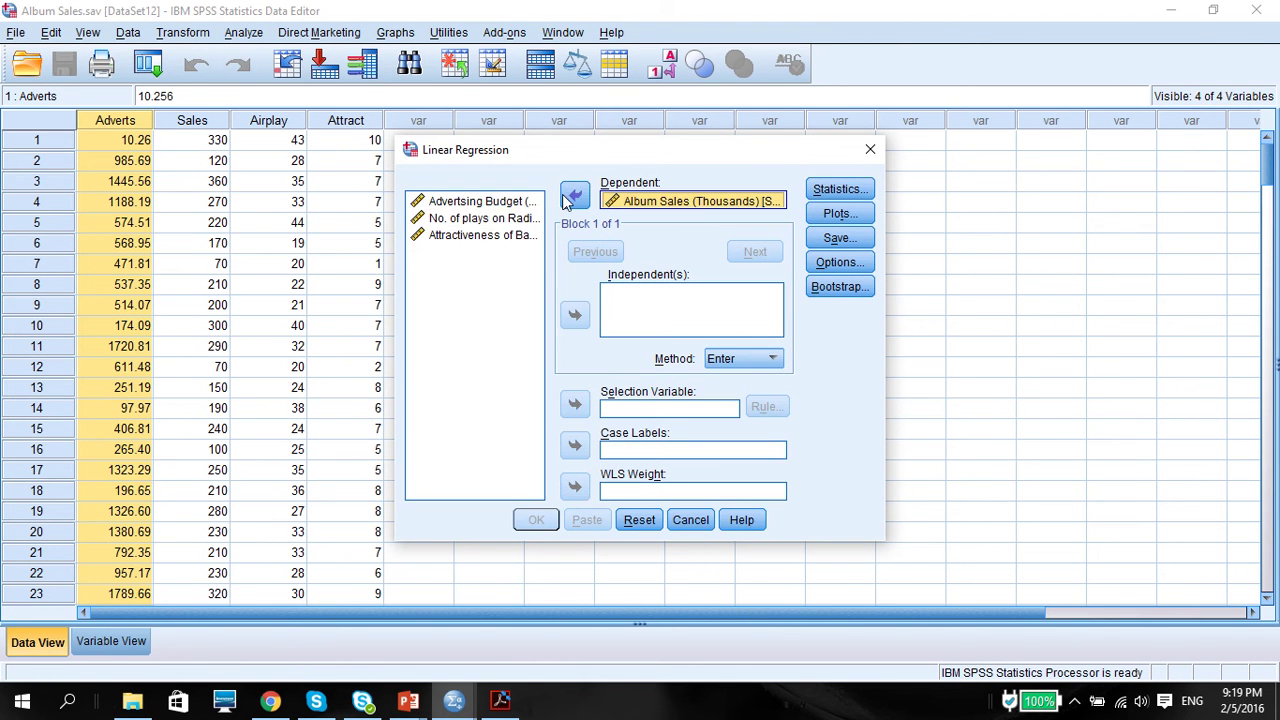
click(485, 203)
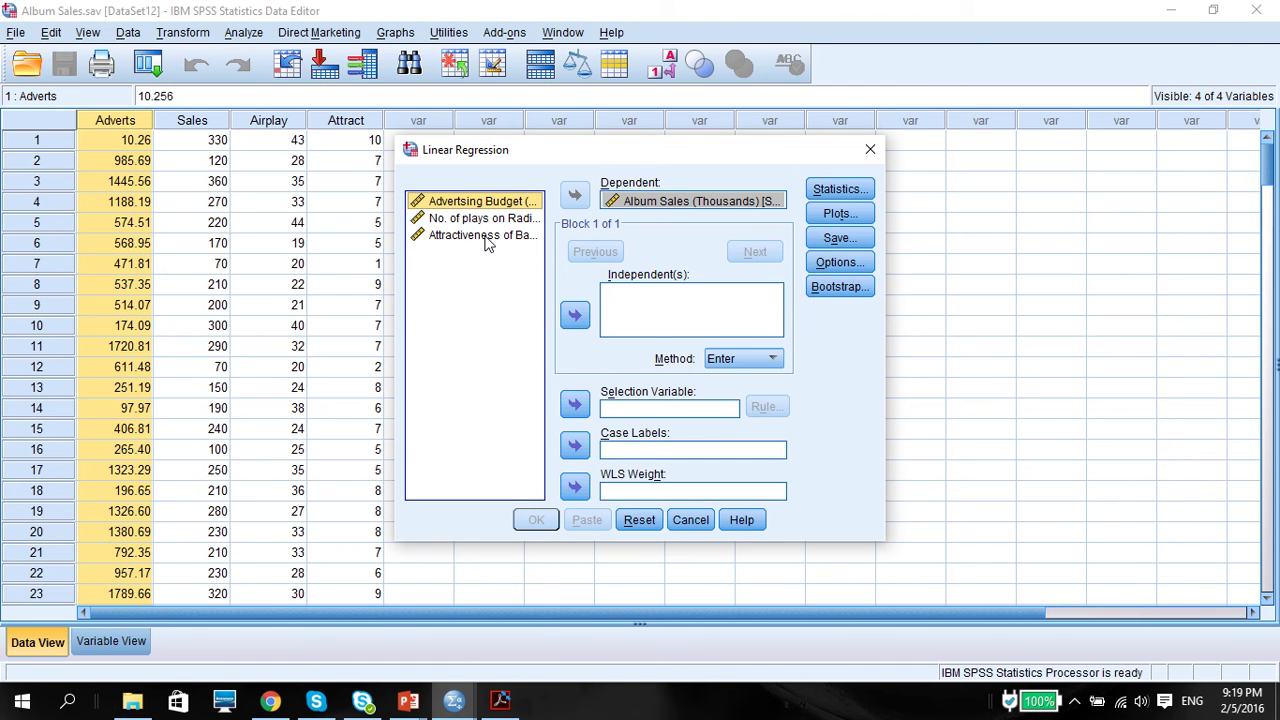
shift+click(486, 240)
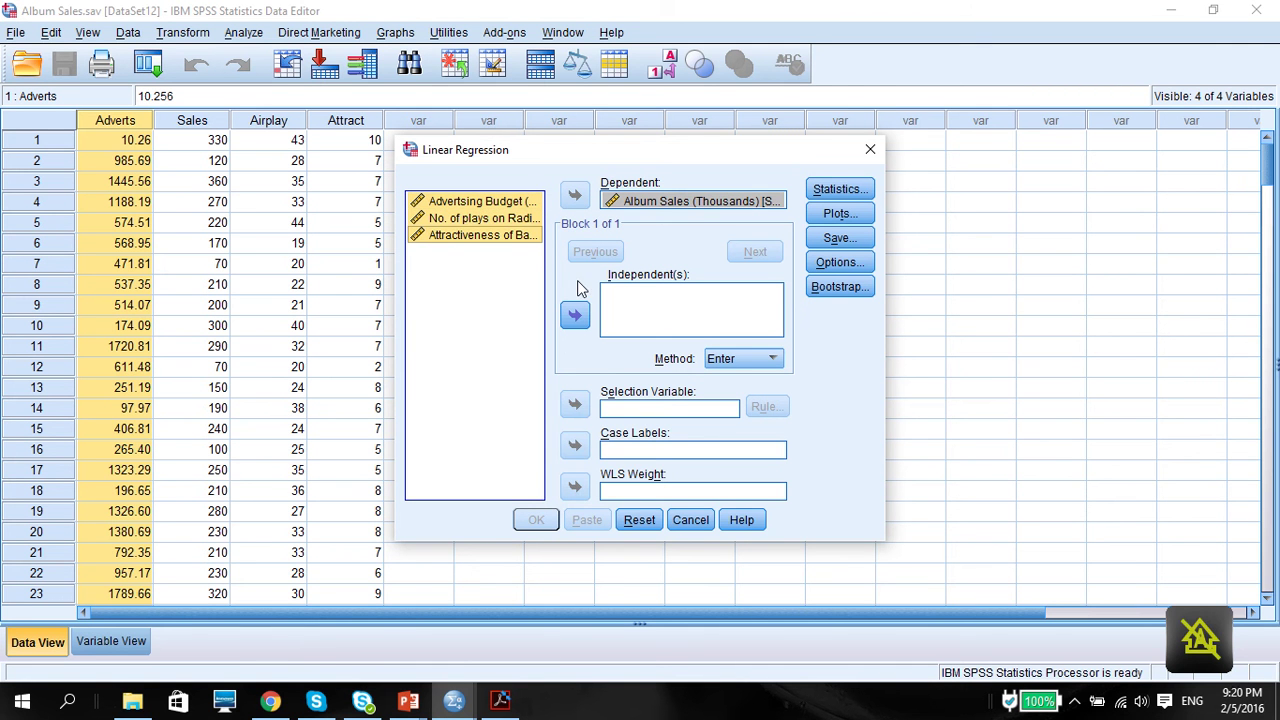
click(576, 317)
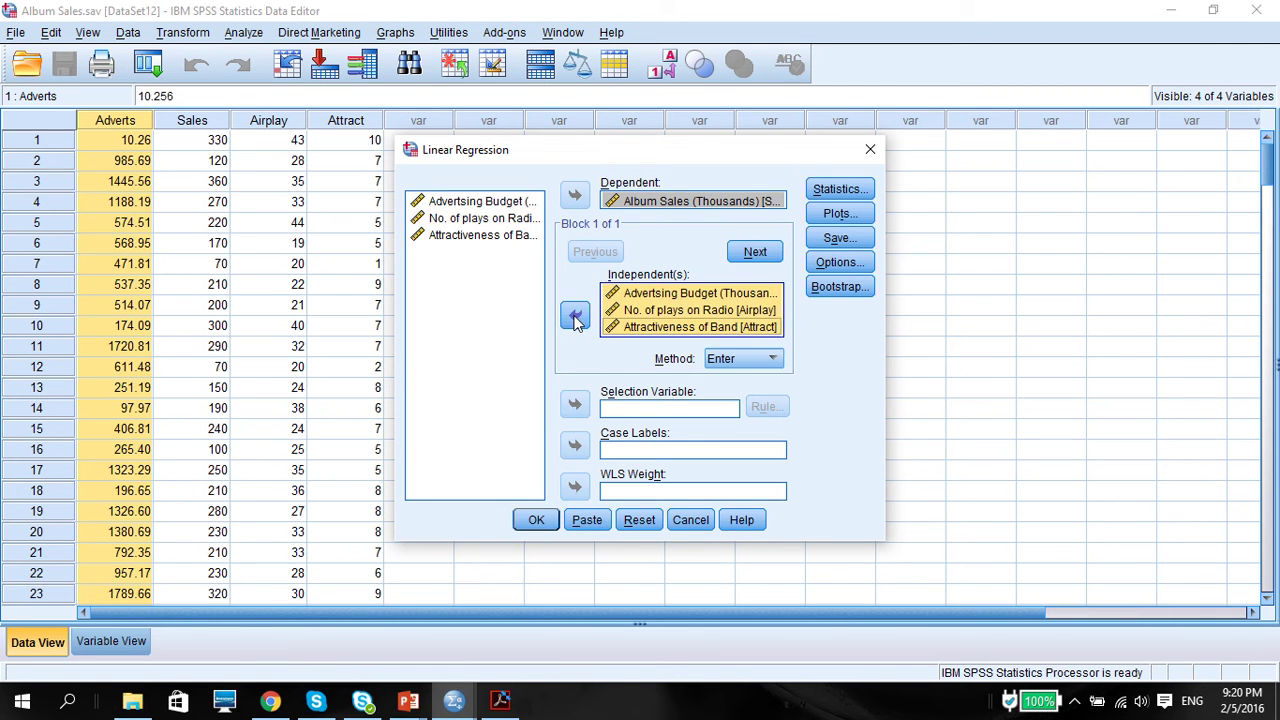
Request R squared change, descriptives, part/partial, collinearity, confidence intervals, Durbin-Watson and casewise diagnostics.
click(832, 190)
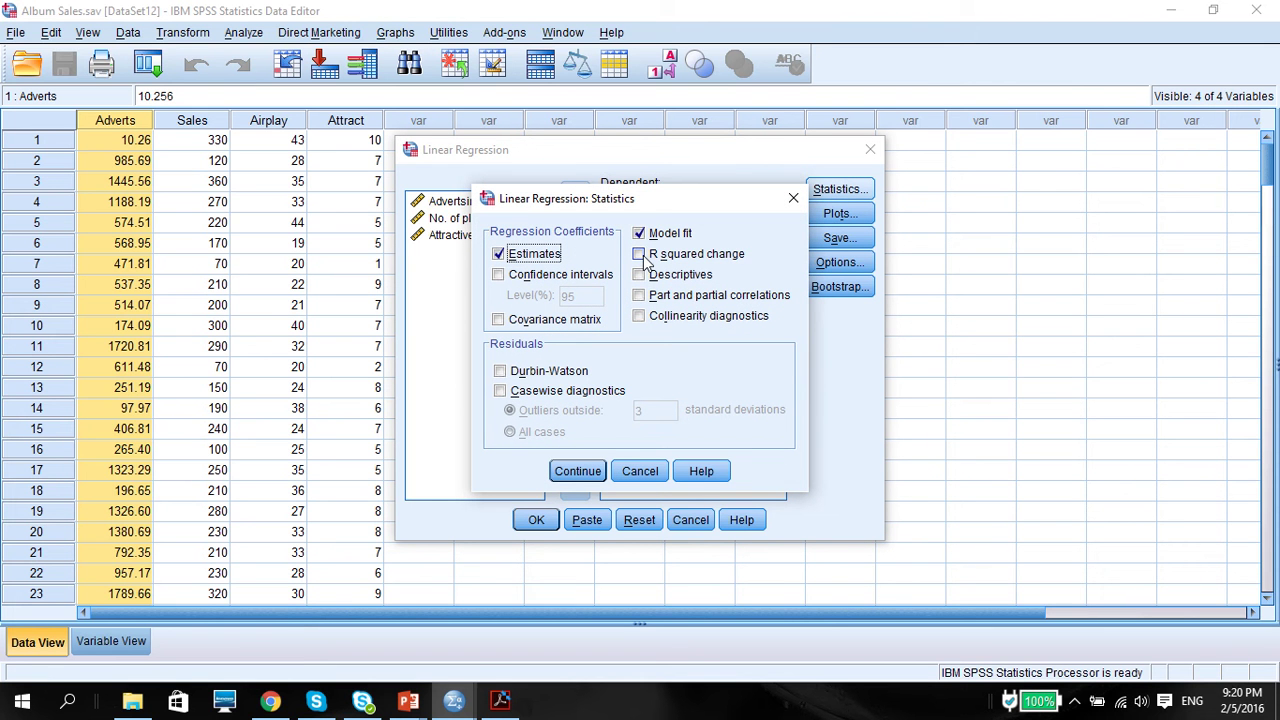
click(643, 256)
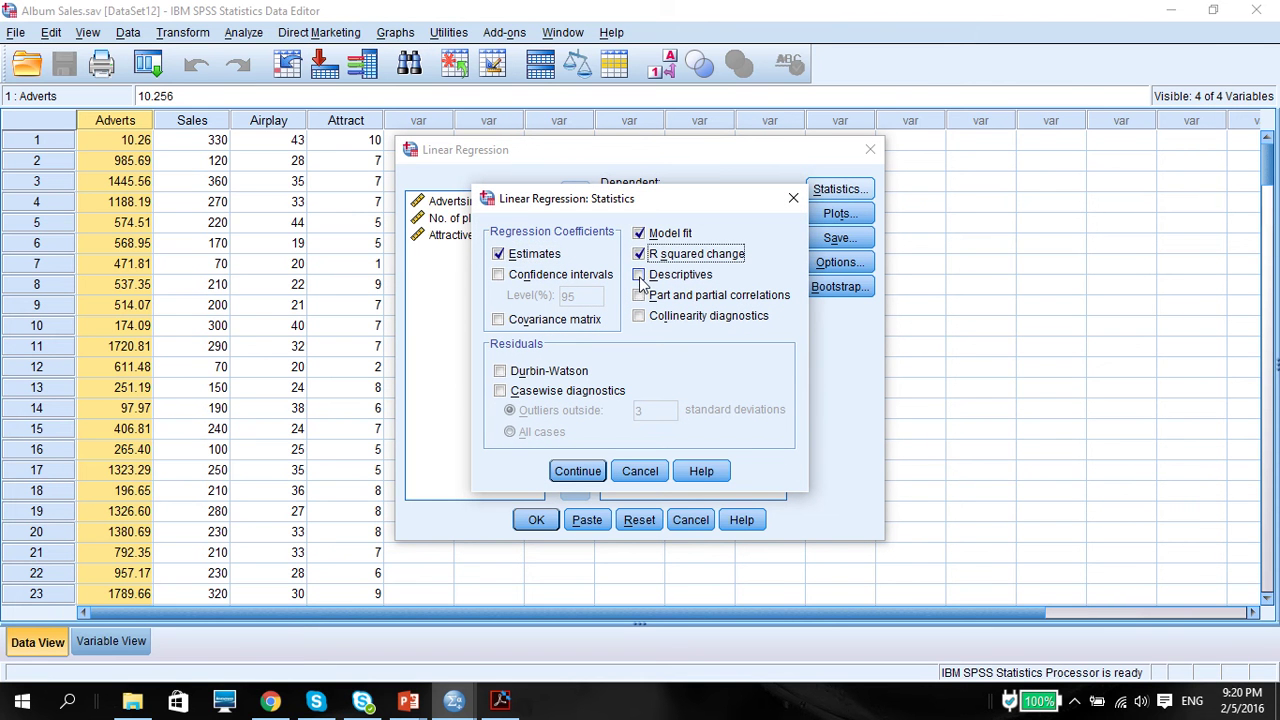
click(640, 276)
click(639, 295)
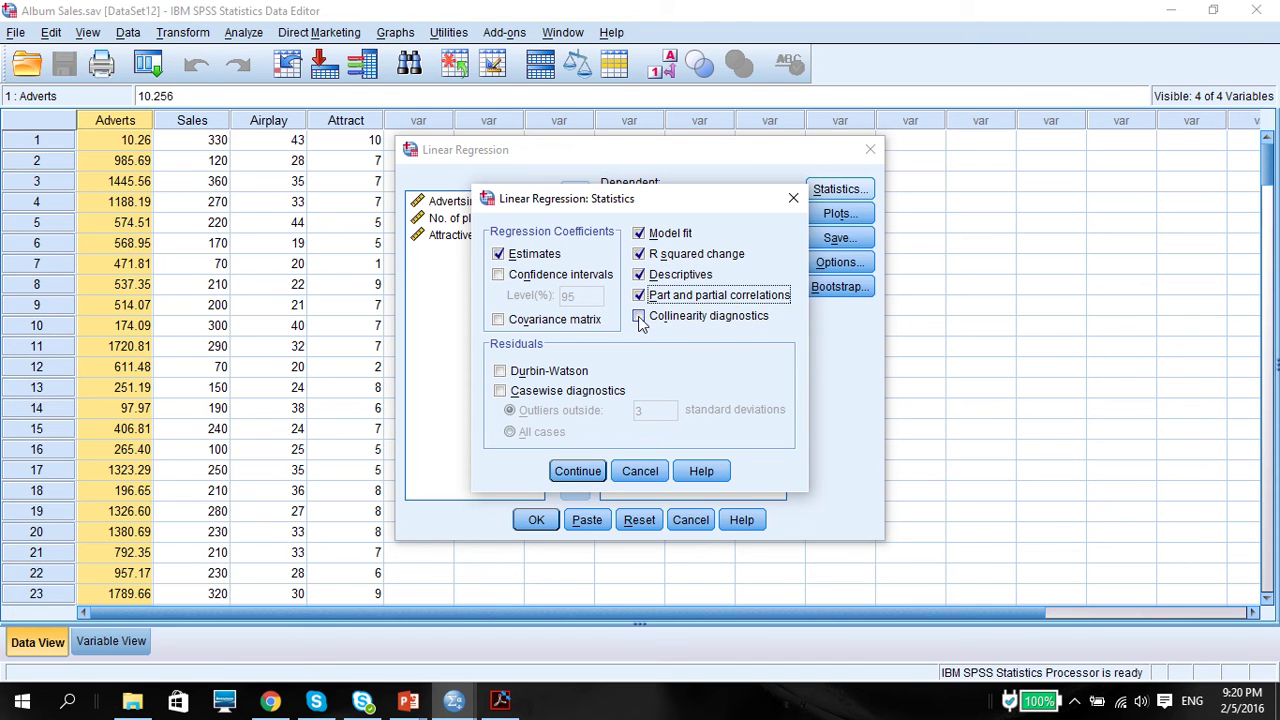
click(639, 318)
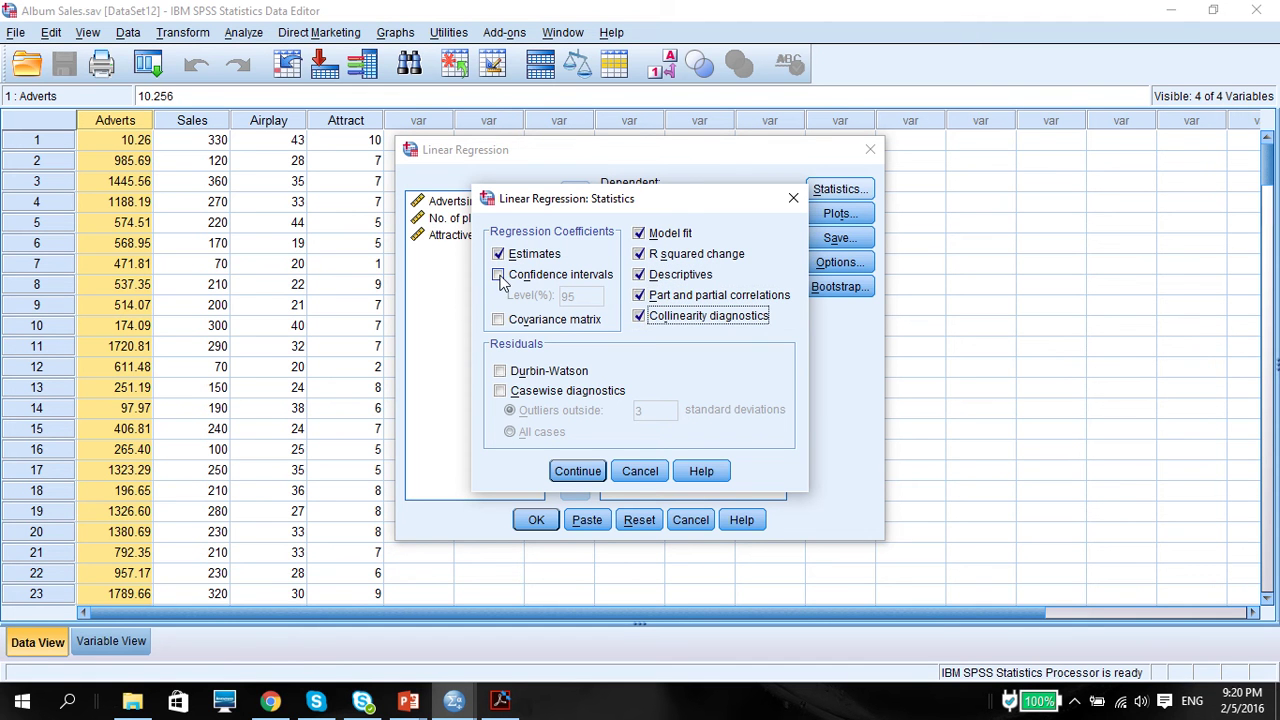
click(499, 276)
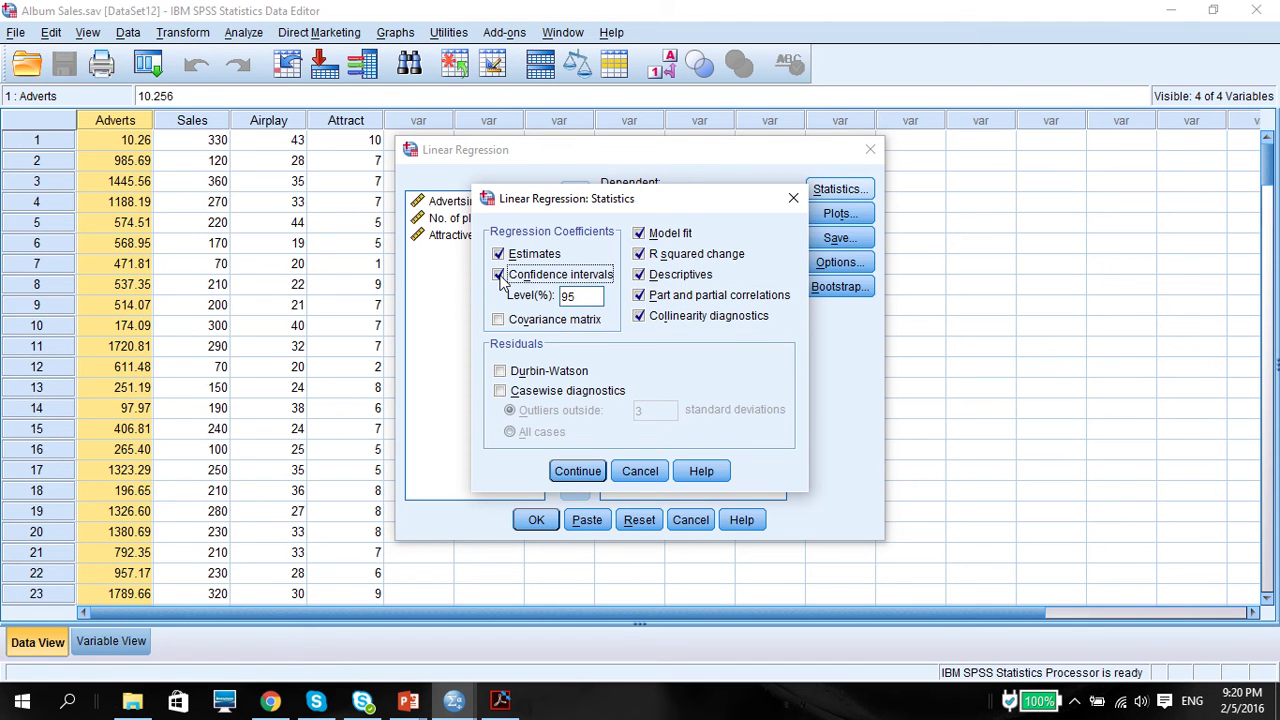
click(500, 371)
click(500, 391)
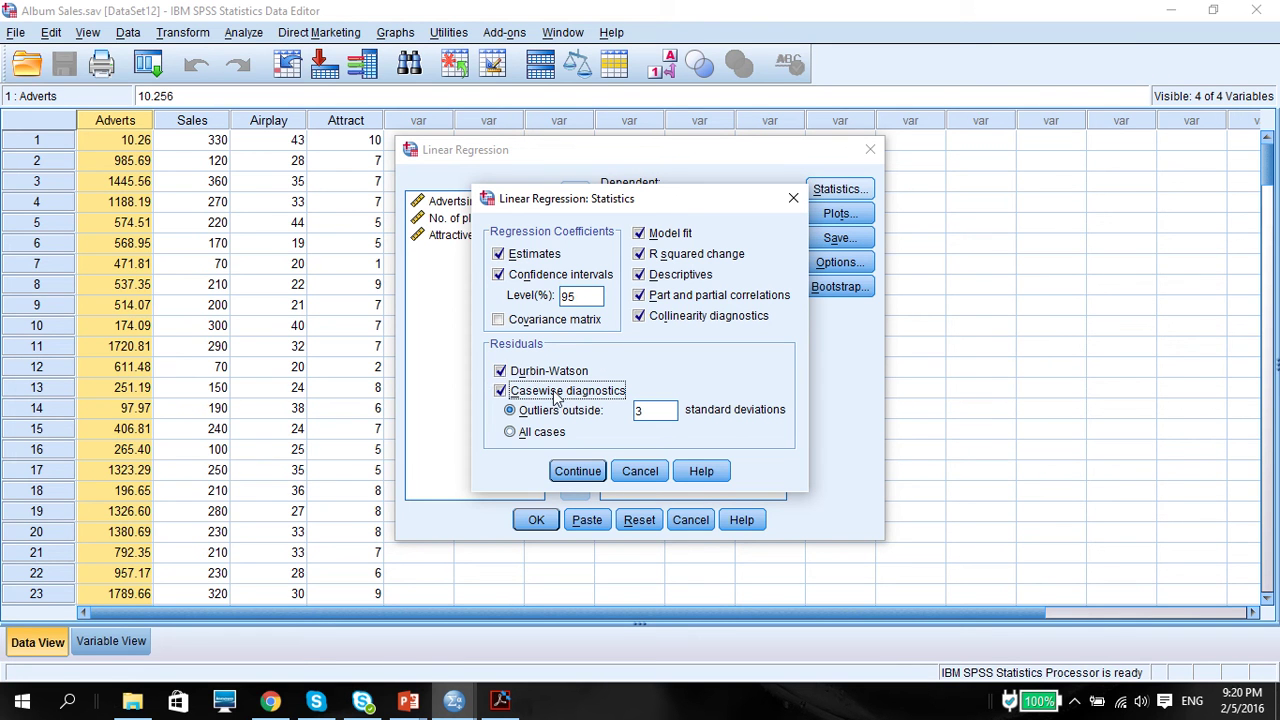
click(580, 474)
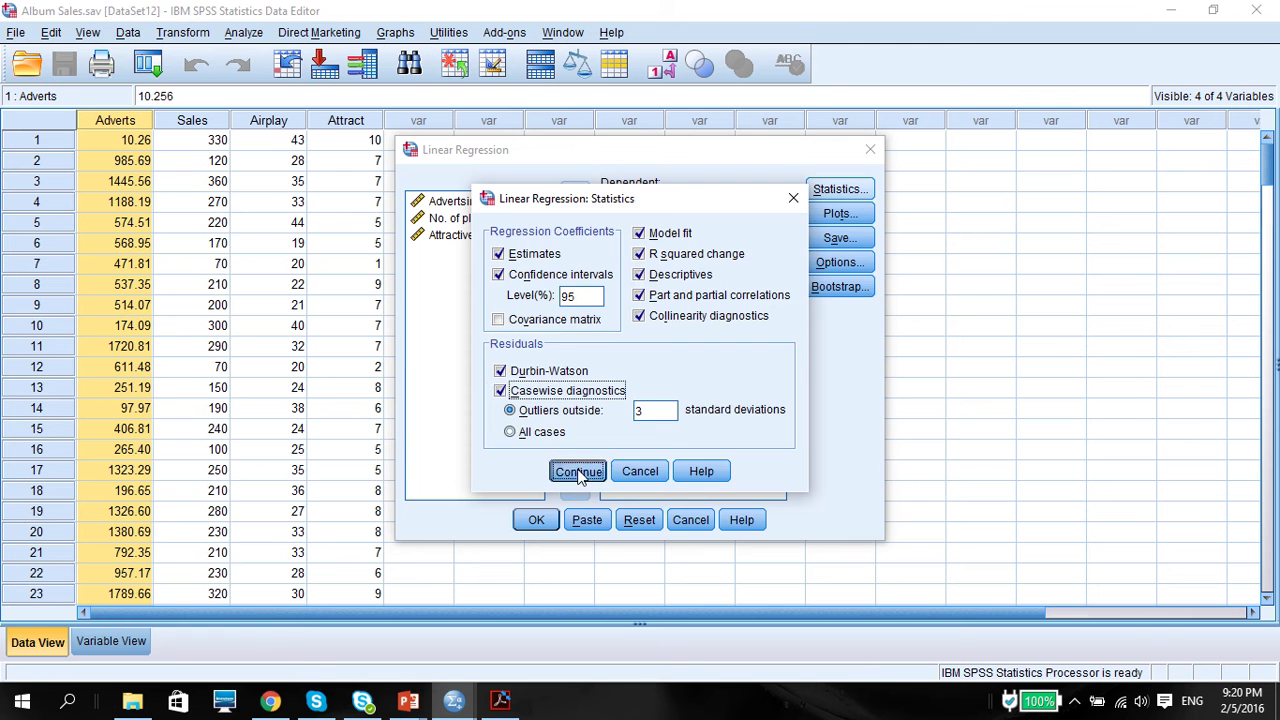
Plot *ZPRED on Y against *ZRESID on X, with a residual histogram and normal probability plot.
click(840, 214)
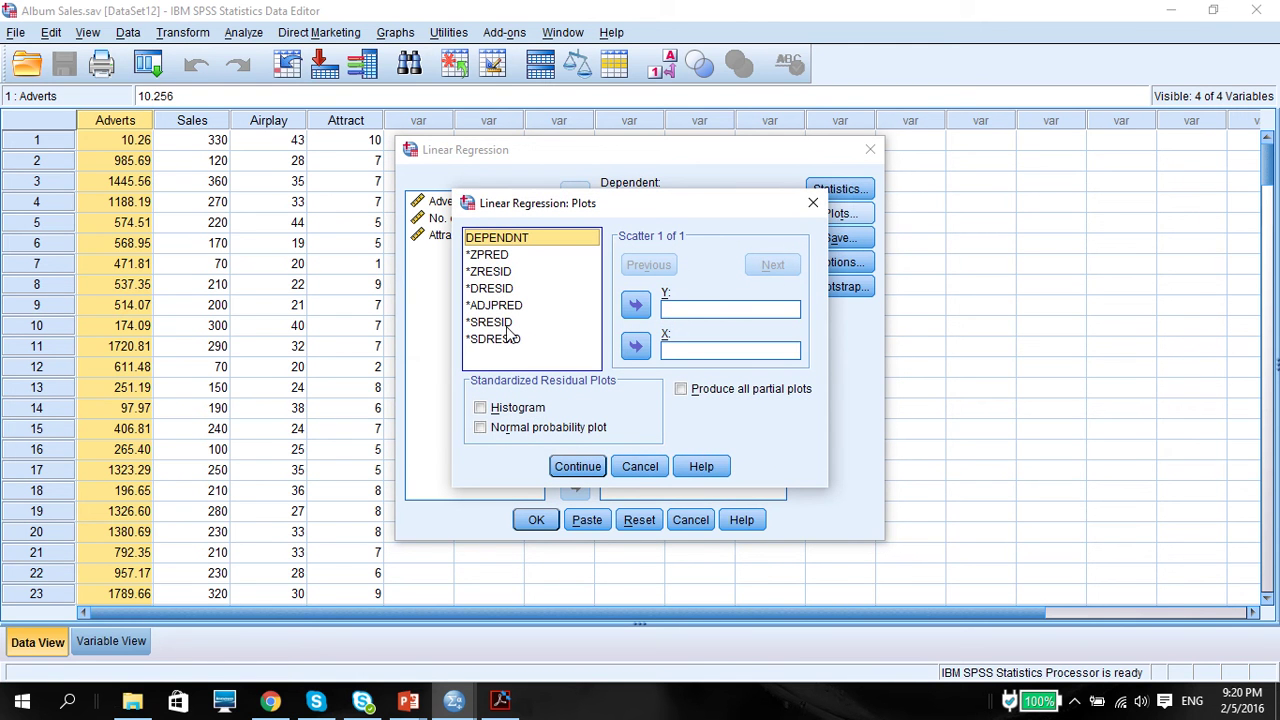
click(494, 292)
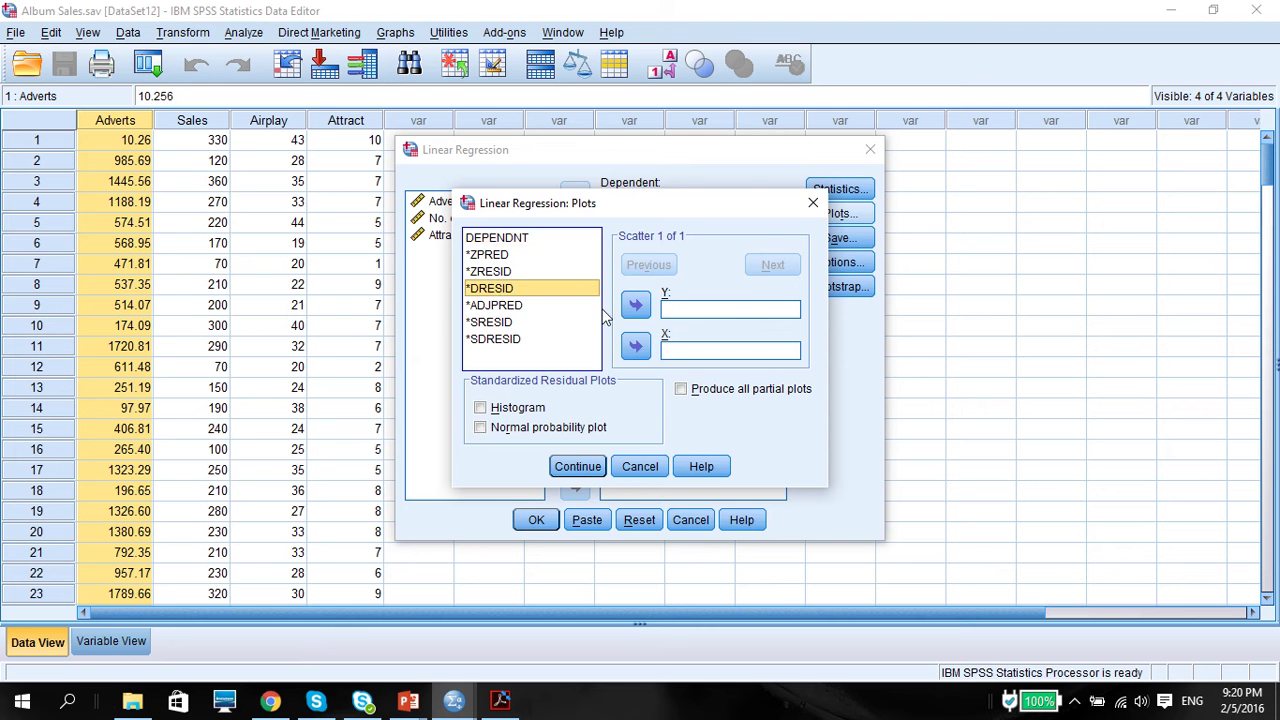
click(487, 258)
click(638, 304)
click(488, 272)
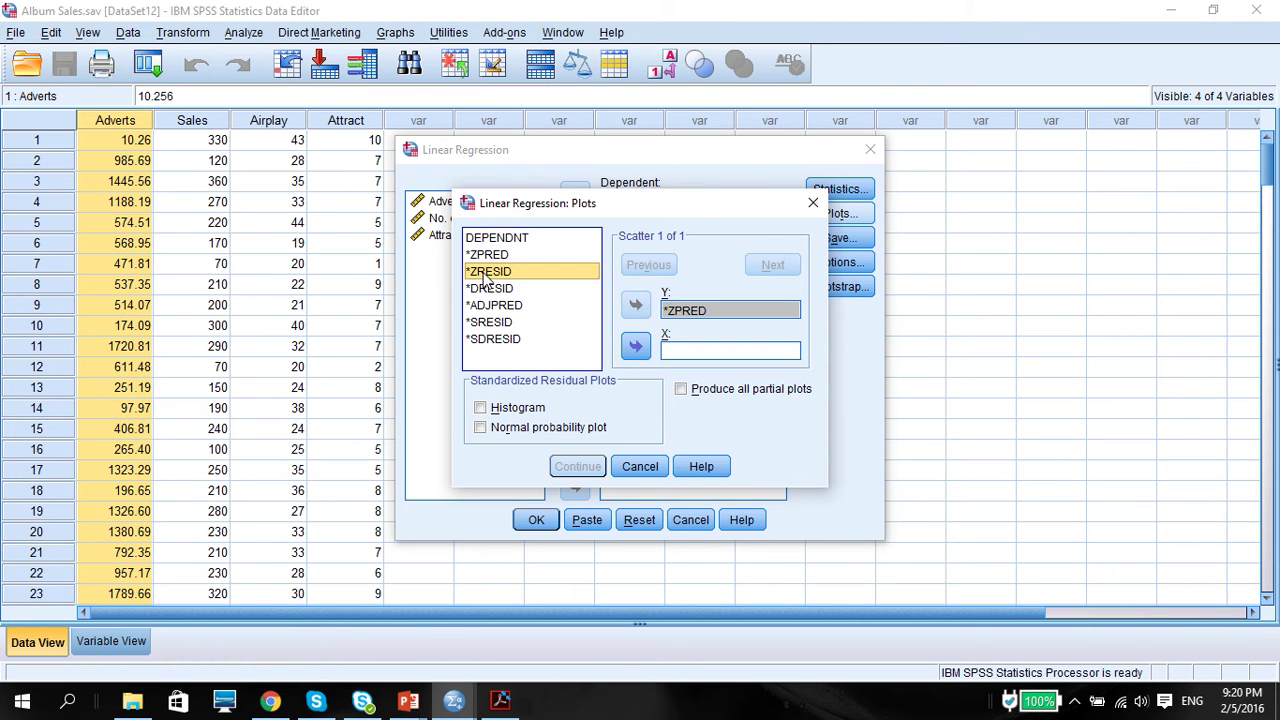
click(636, 346)
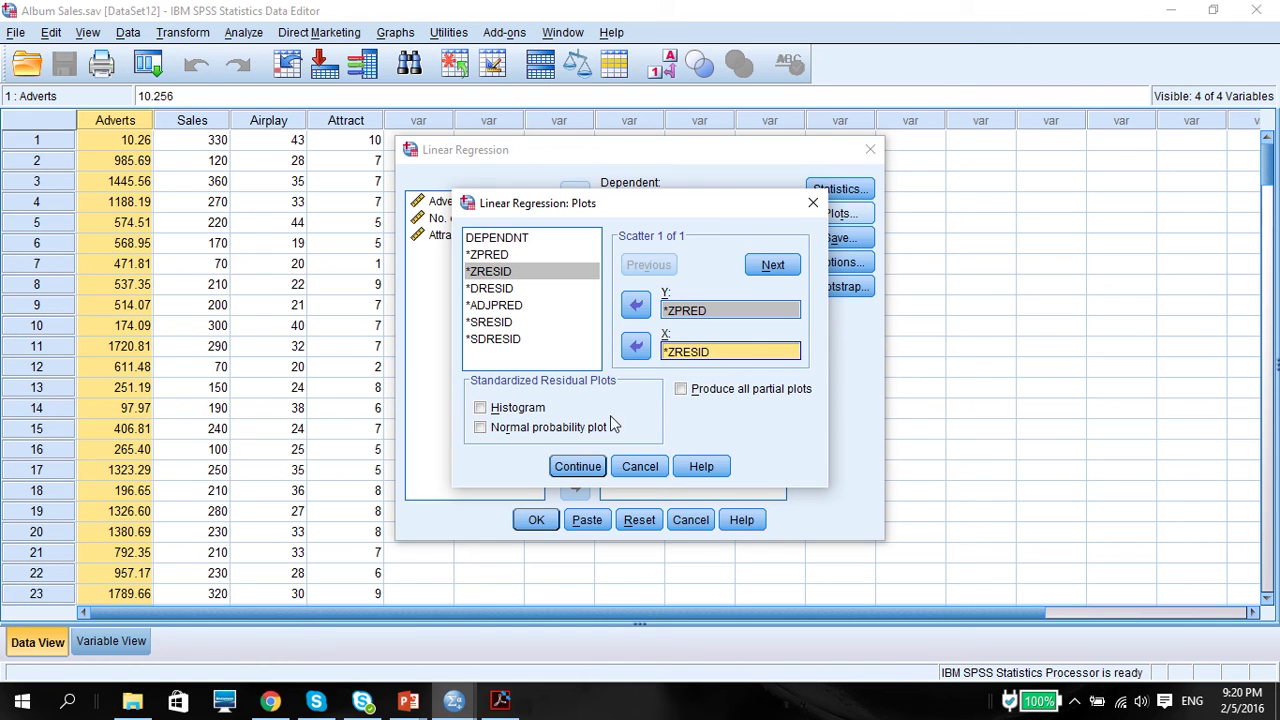
click(480, 407)
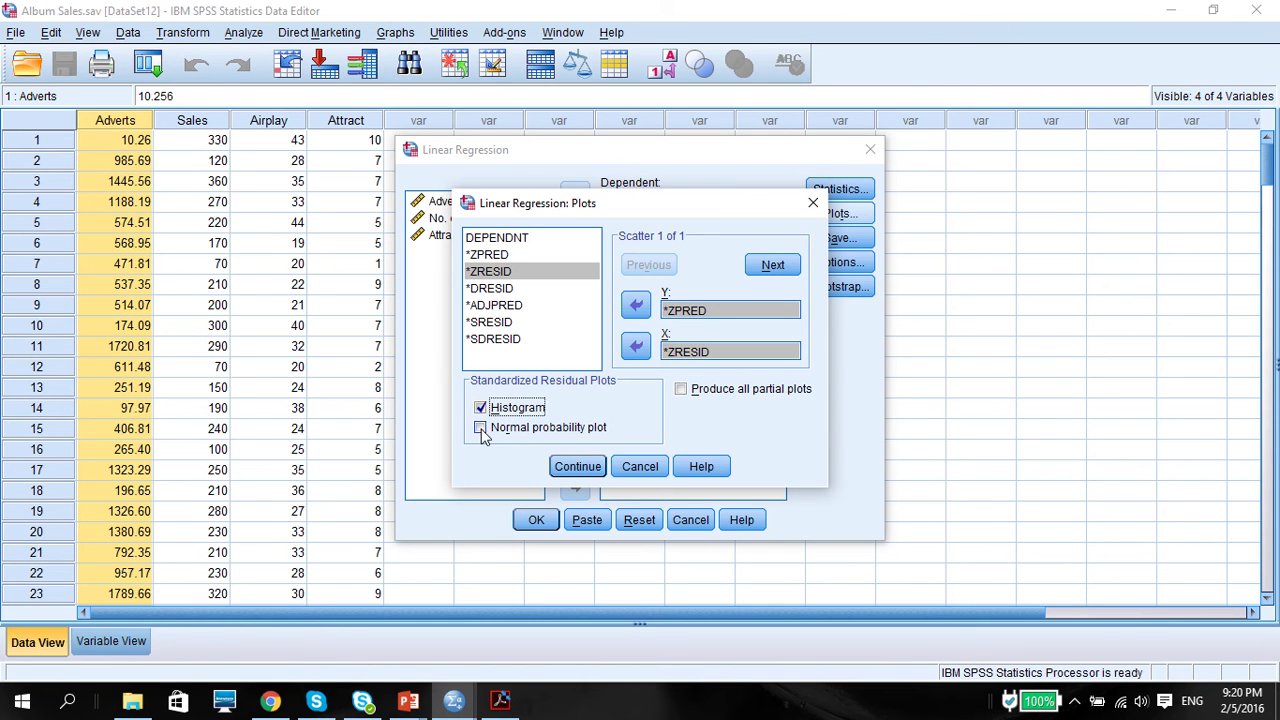
click(480, 428)
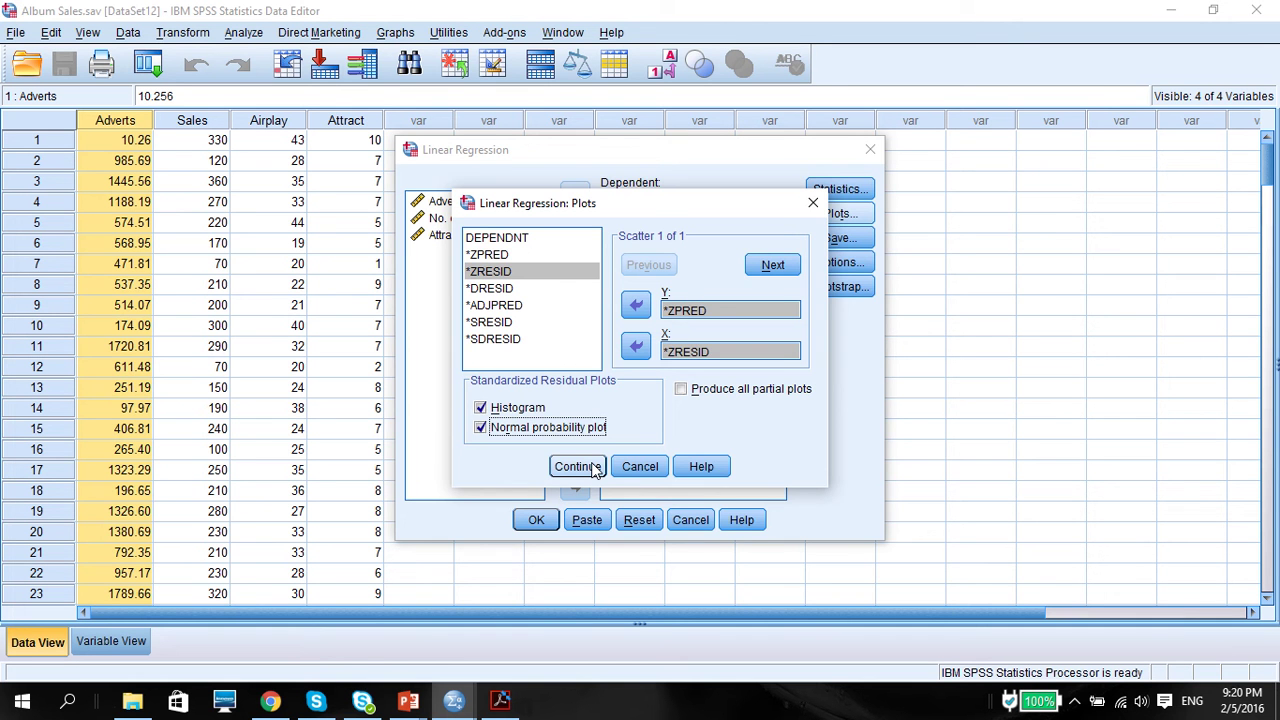
click(577, 467)
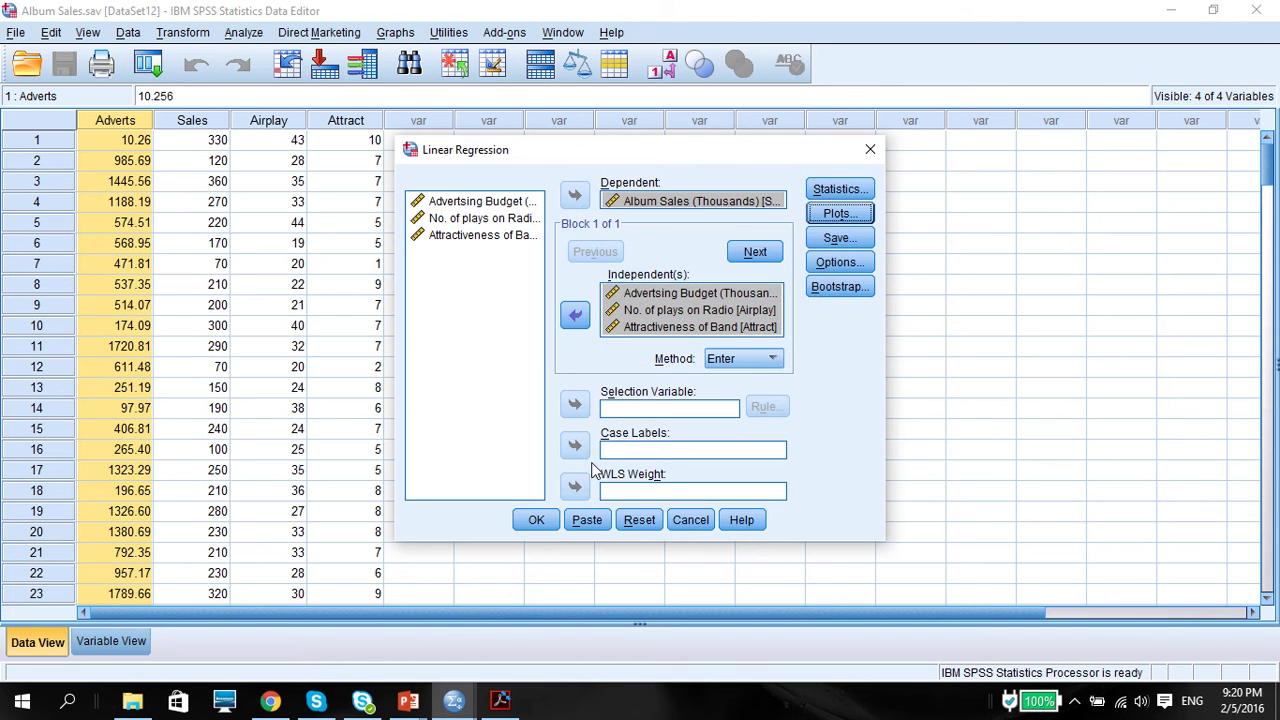
Check the Save and Options dialogs, leaving both unchanged.
click(836, 238)
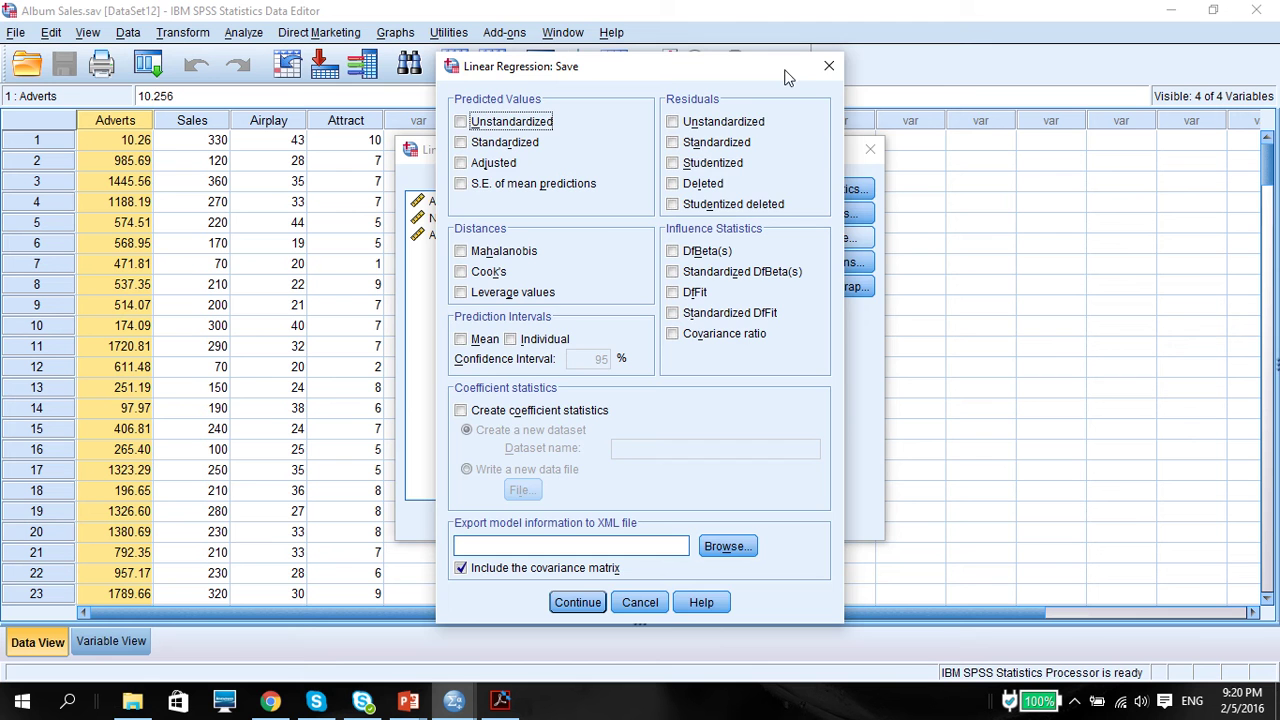
click(826, 67)
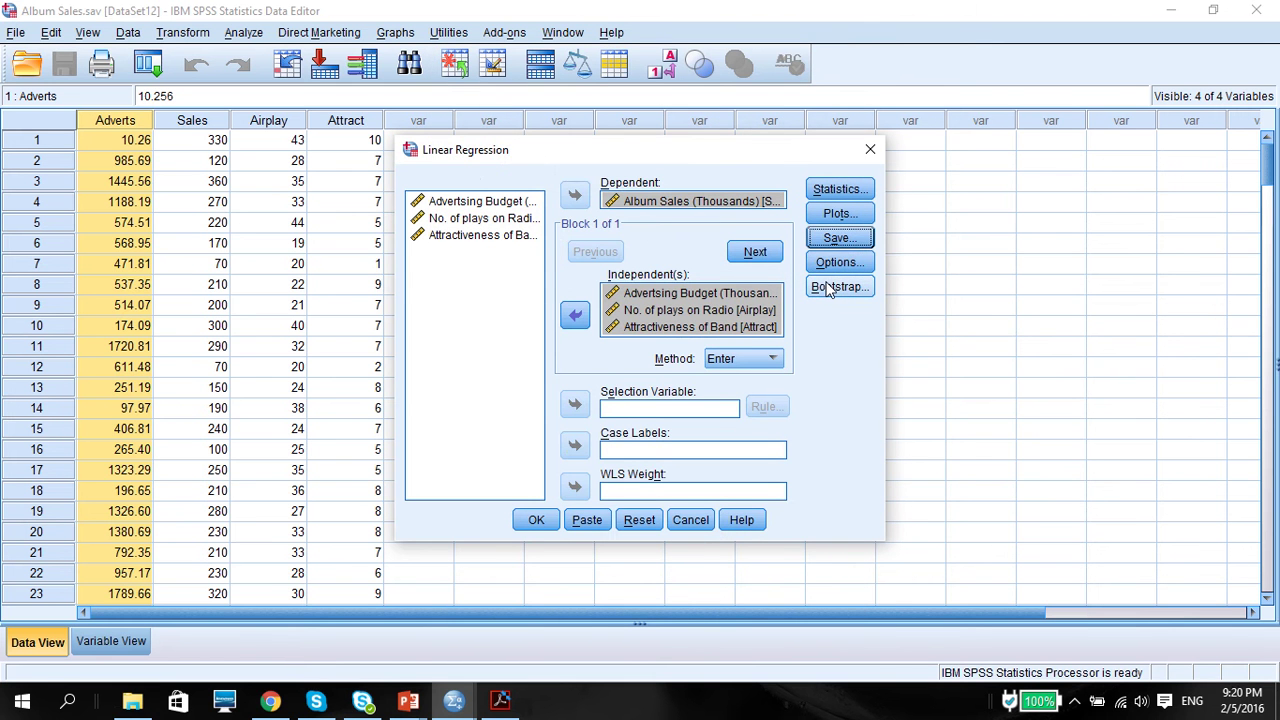
click(830, 264)
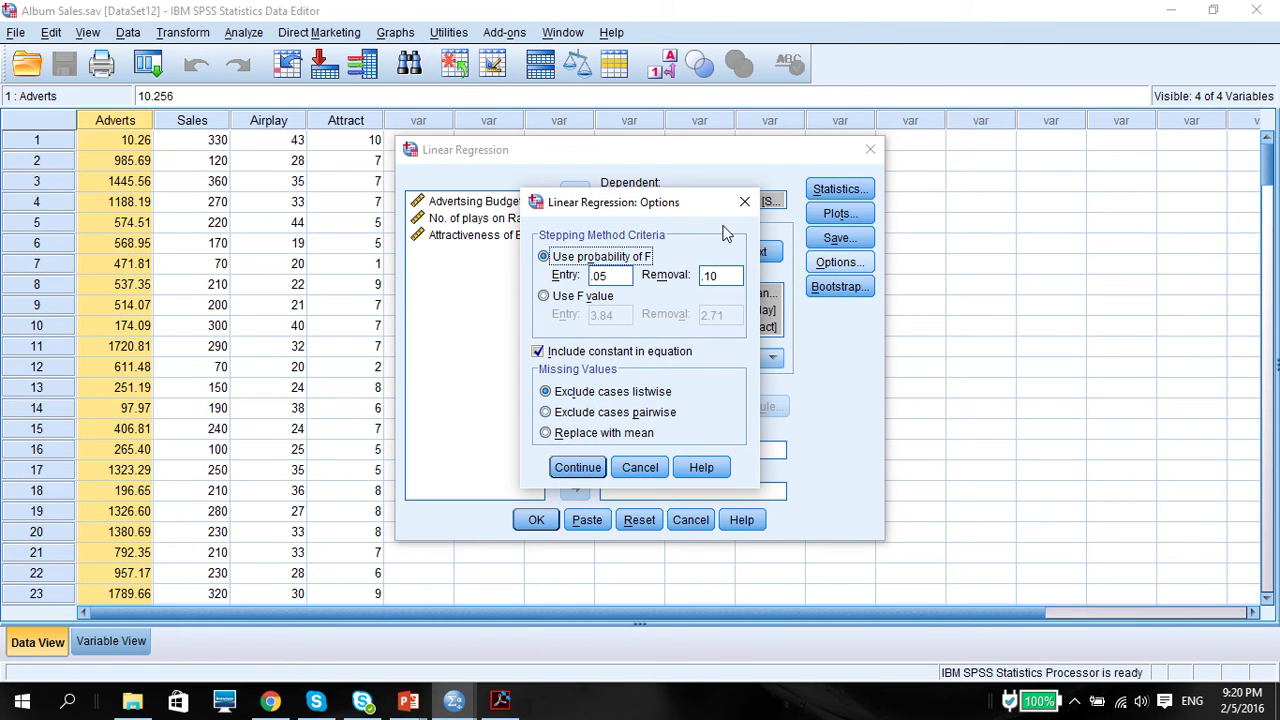
click(745, 204)
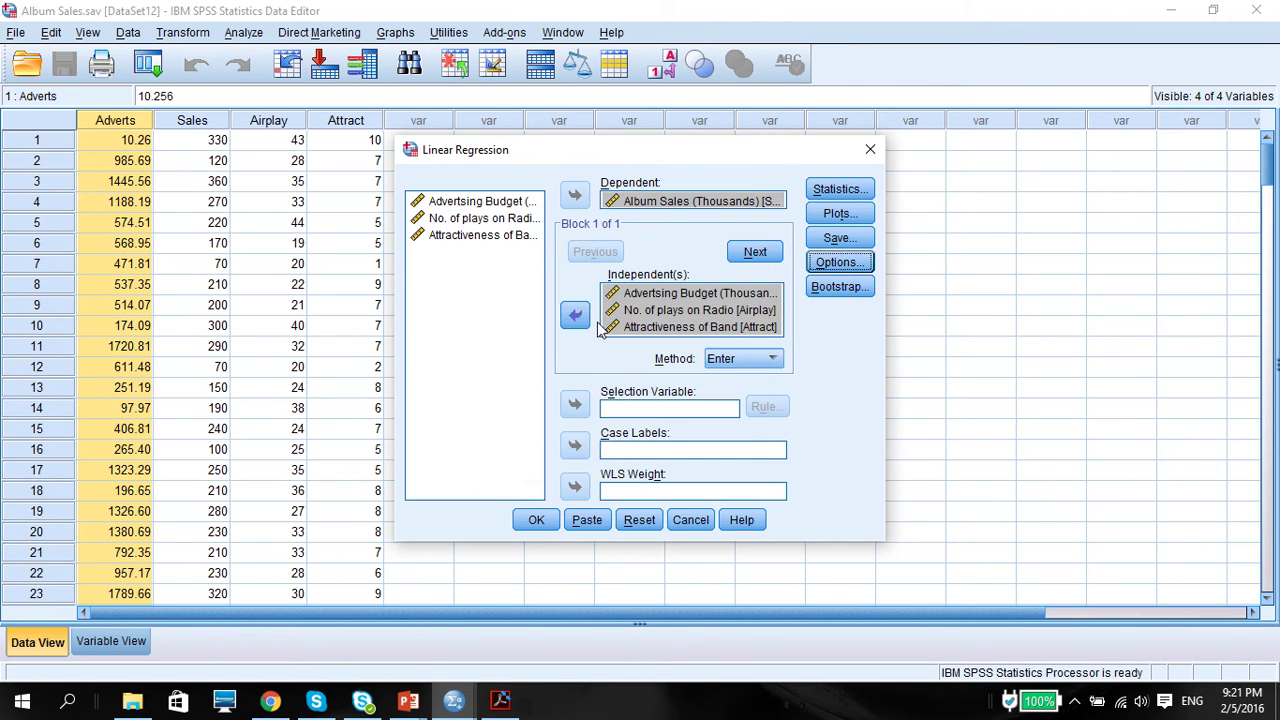
Run the regression and scroll the output to the Descriptive Statistics and Correlations tables.
click(536, 520)
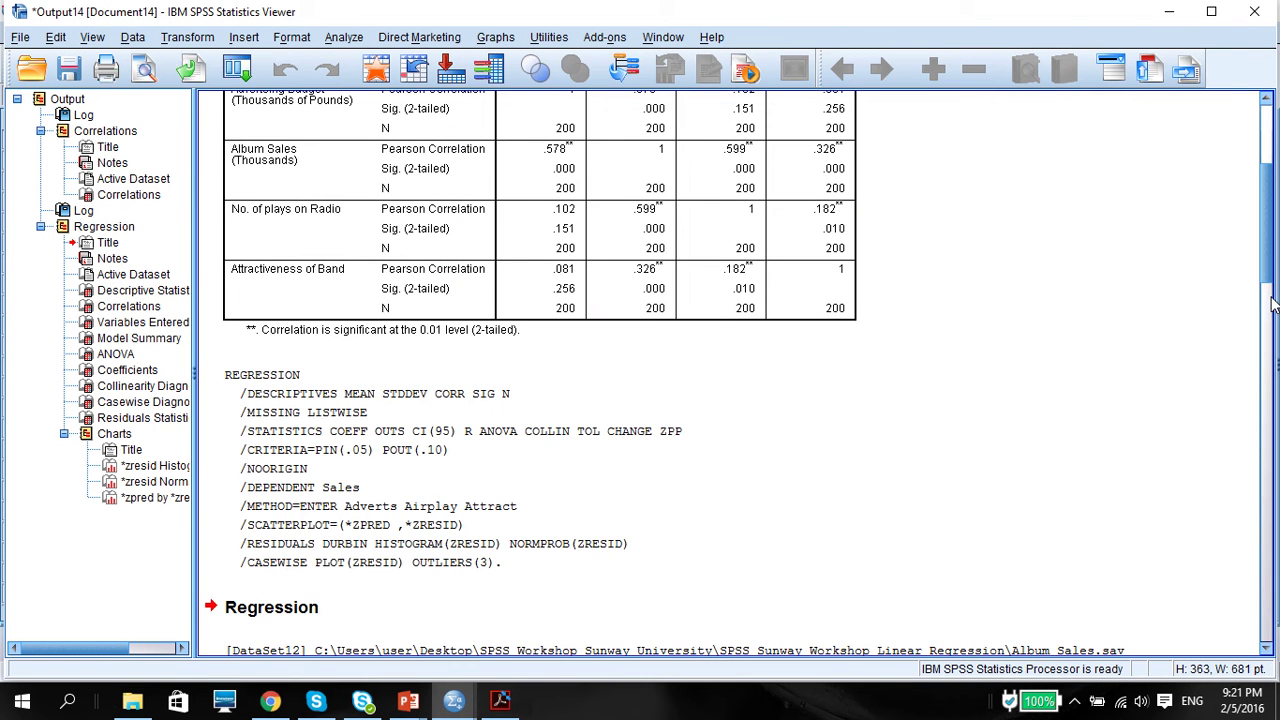
drag(1266, 262, 1262, 370)
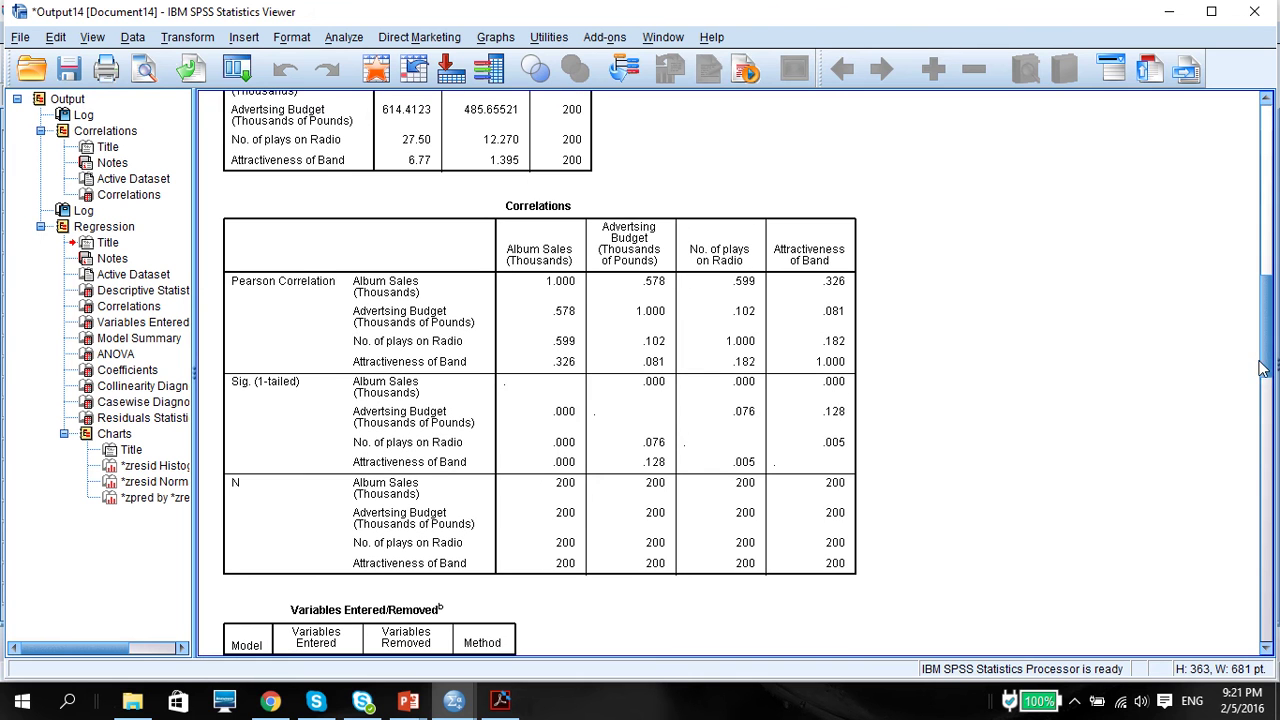
click(544, 410)
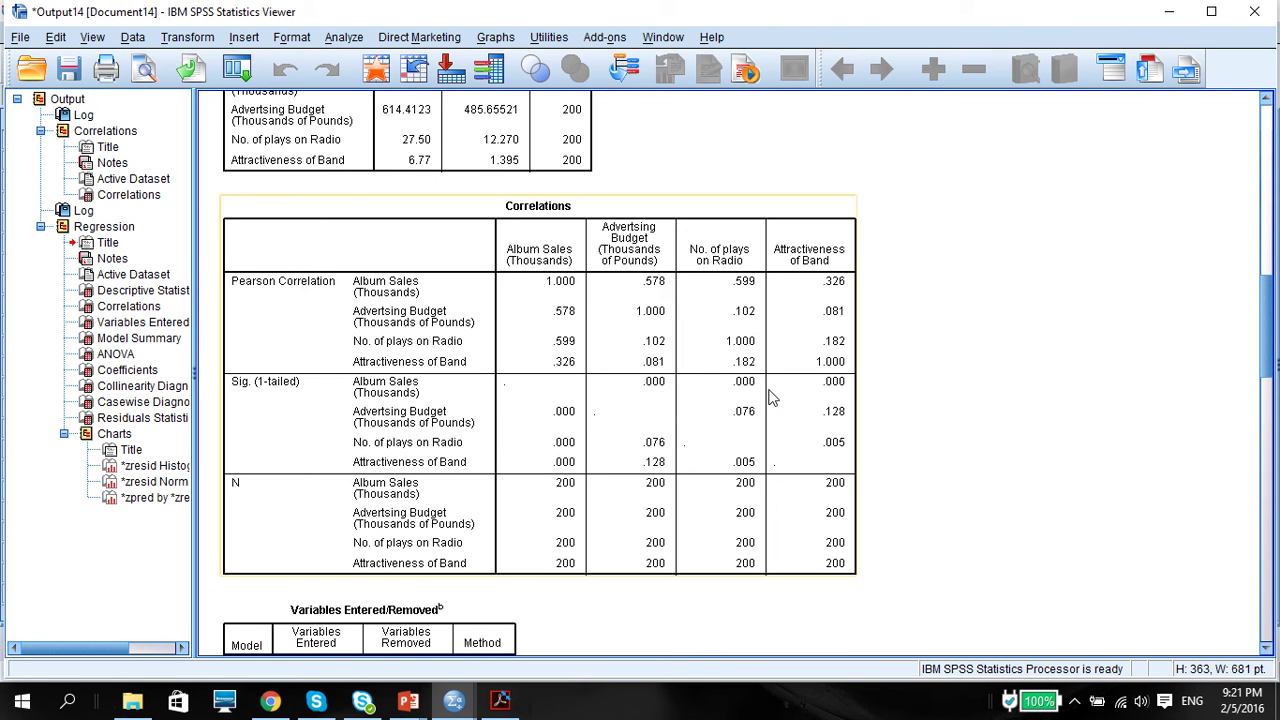
click(994, 365)
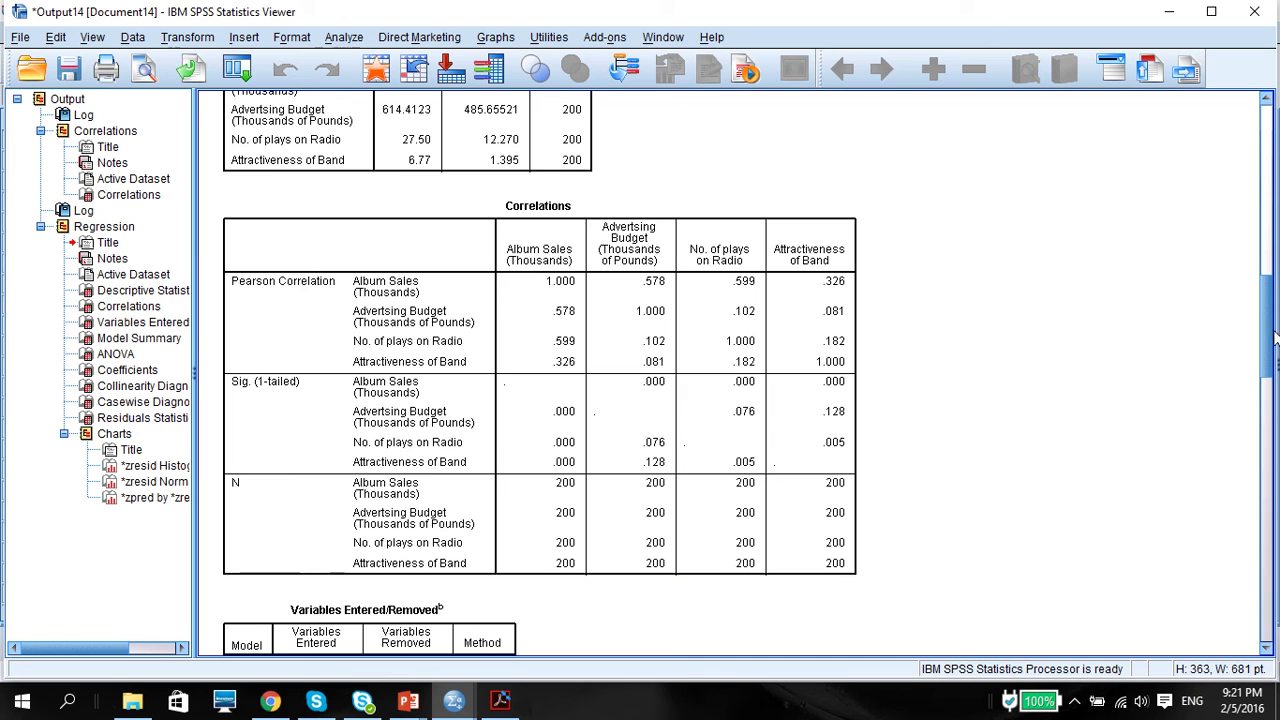
click(708, 426)
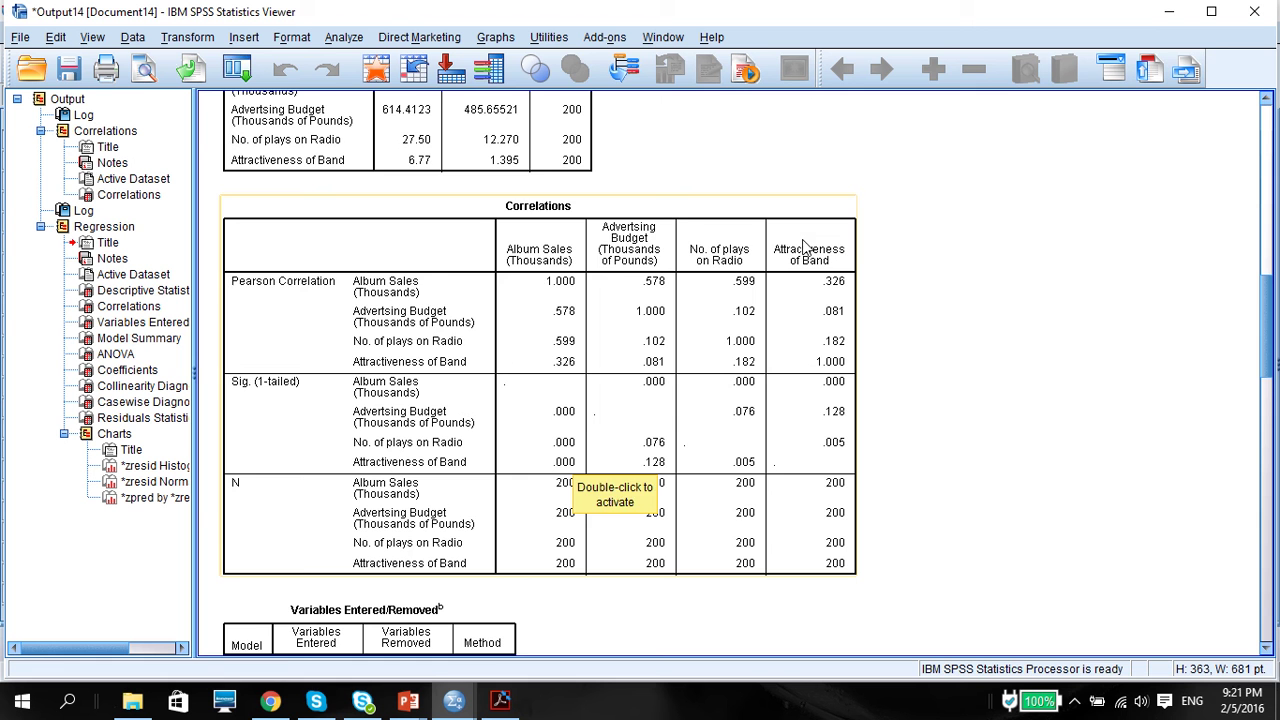
drag(1273, 291, 1273, 437)
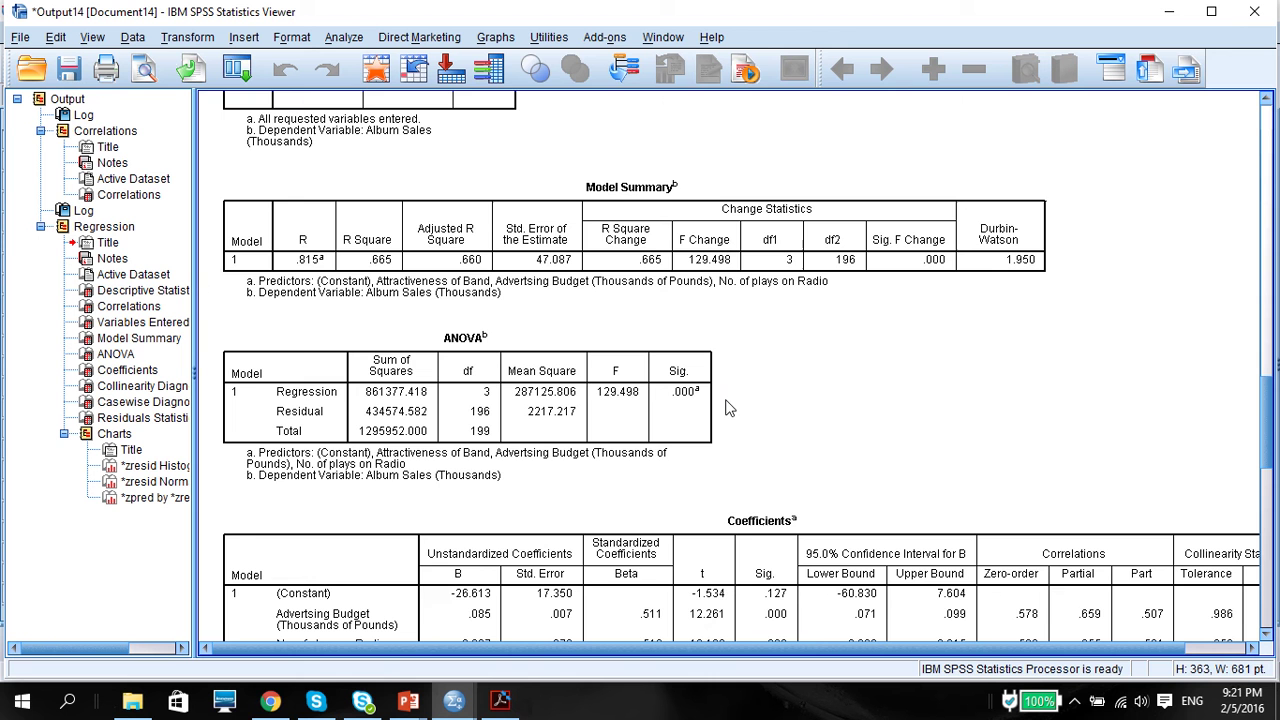
Scroll the output down to the Model Summary, ANOVA, Coefficients and Collinearity Diagnostics tables.
drag(1272, 418, 1273, 445)
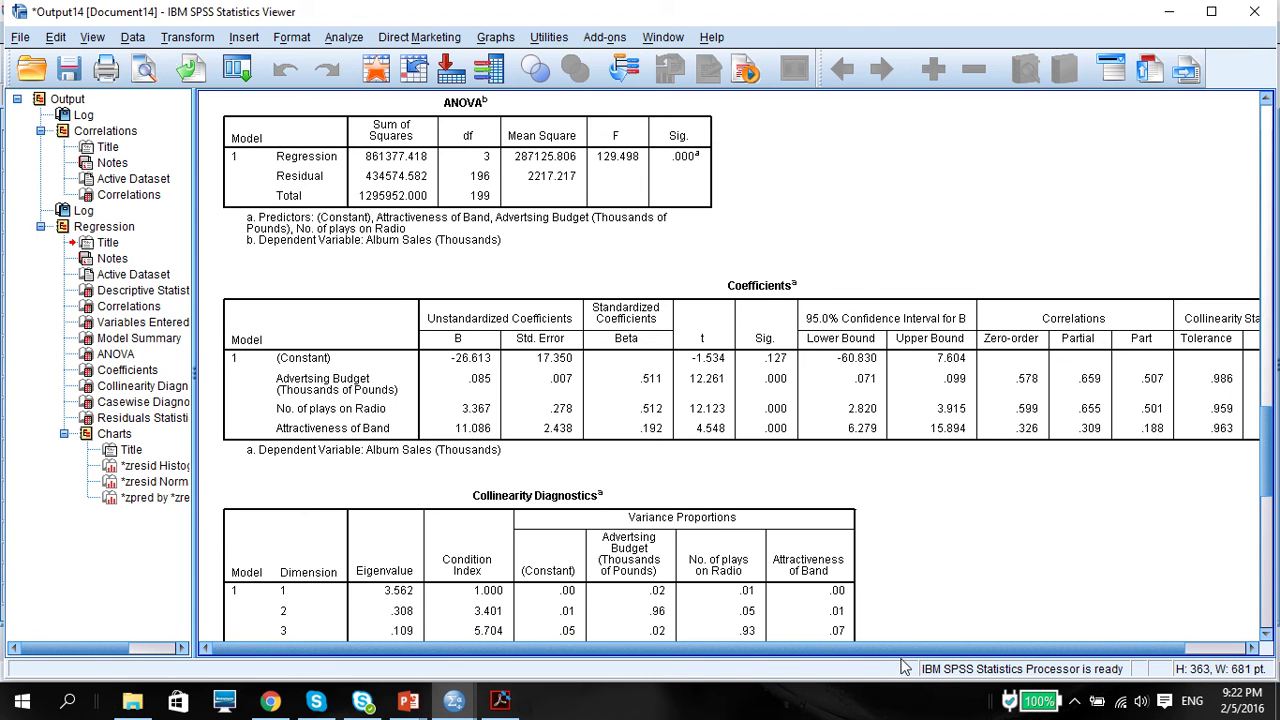
Scroll right to the VIF column, then down through the diagnostics tables to the residual scatterplot.
scroll(926, 649, right, 2)
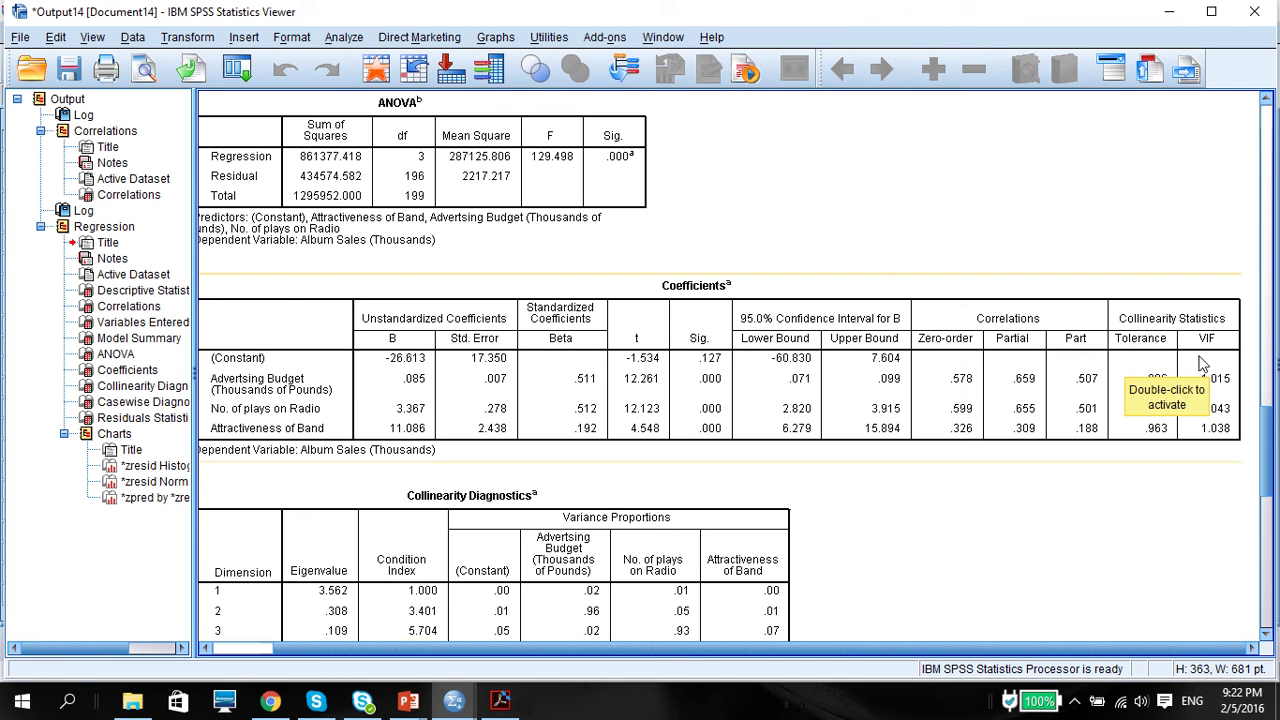
scroll(1273, 473, down, 3)
scroll(1273, 473, down, 3)
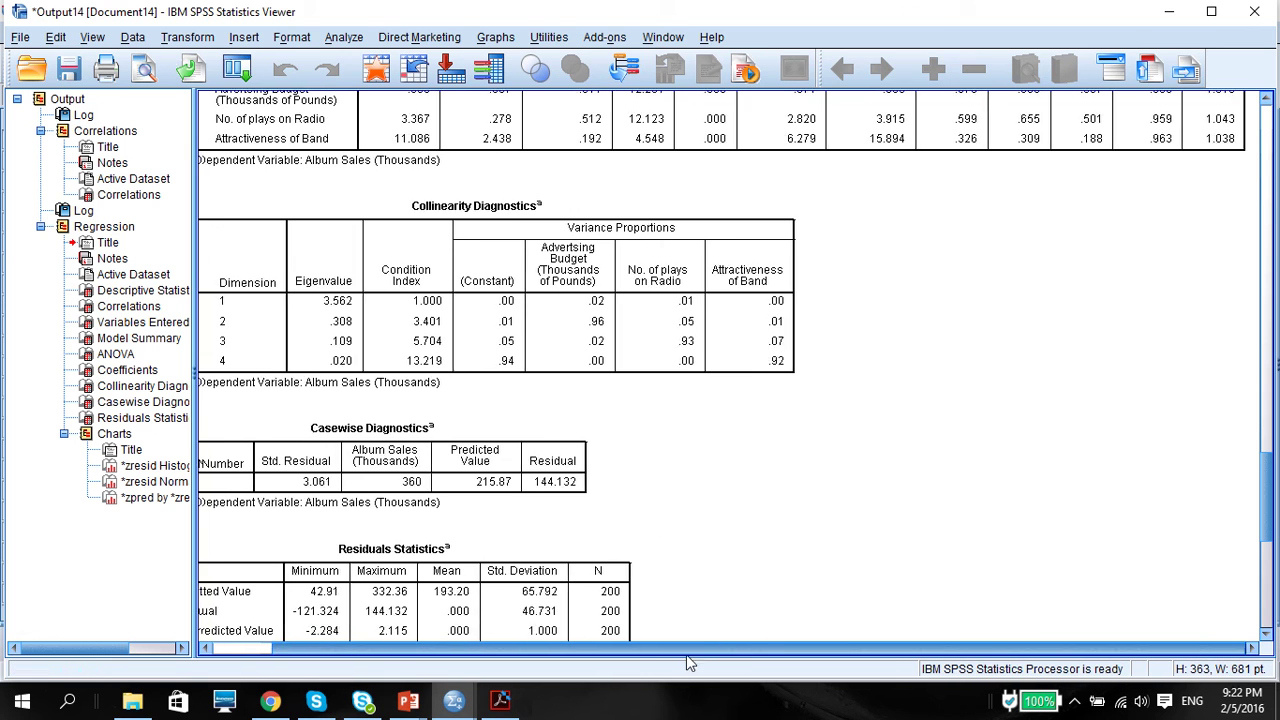
drag(686, 652, 627, 660)
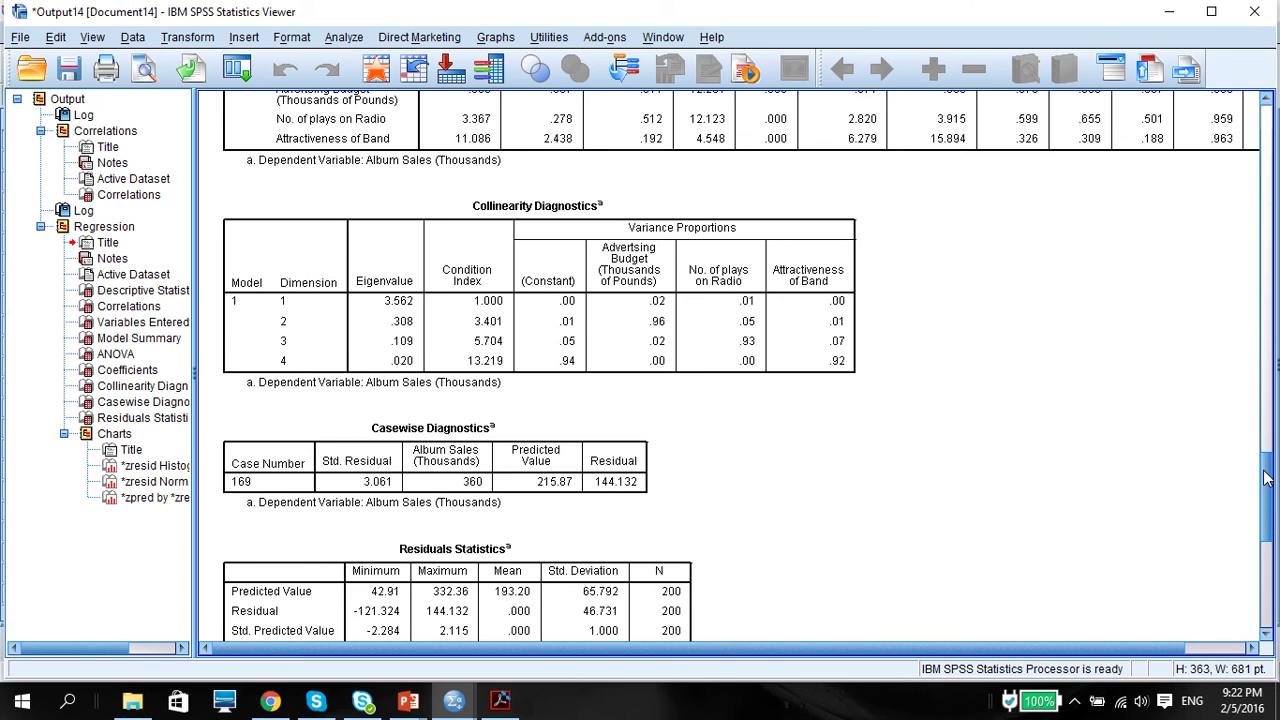
scroll(1264, 472, down, 3)
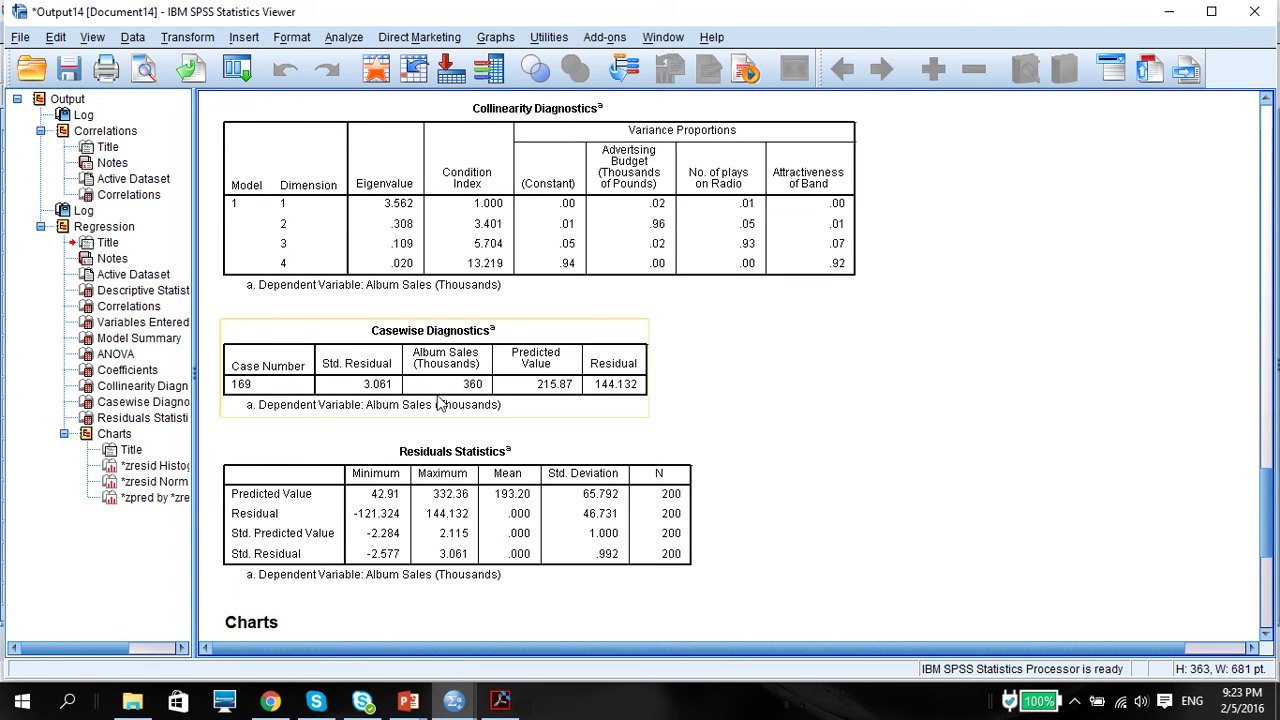
drag(1272, 540, 1276, 625)
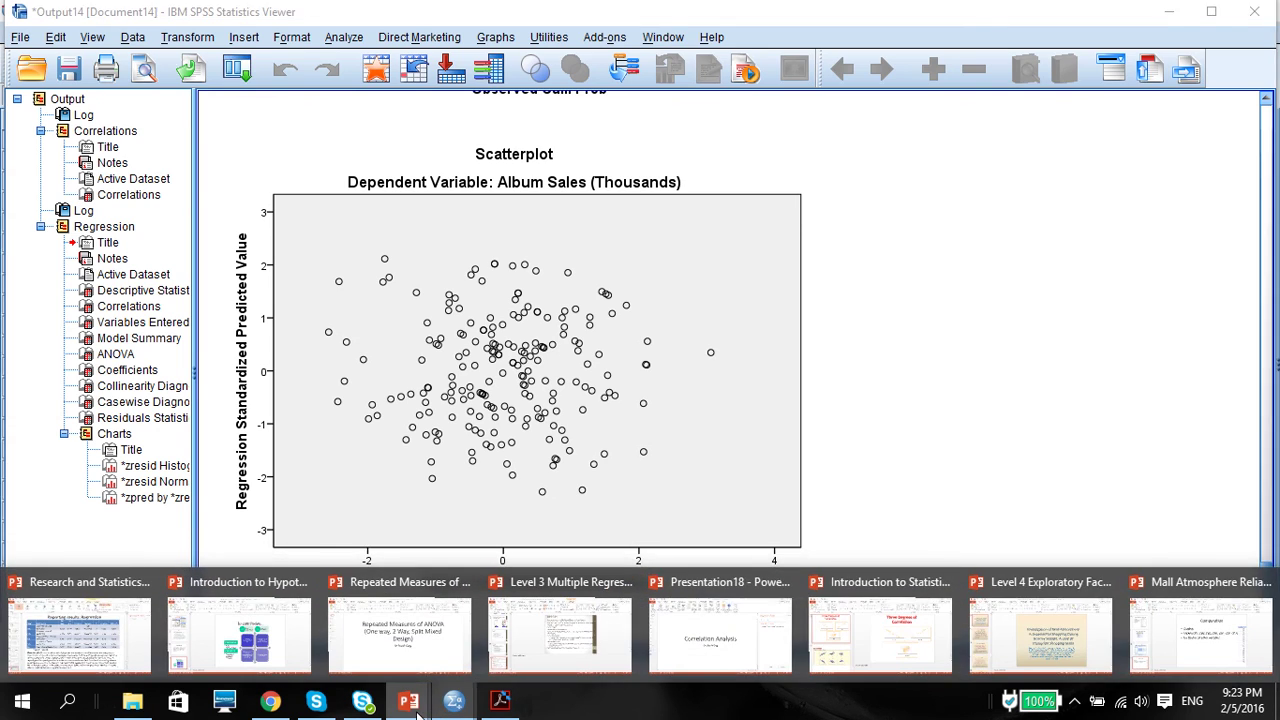
Switch to Presentation18 and browse the assumption slides, ending on No autocorrelation of errors.
mouse_move(903, 648)
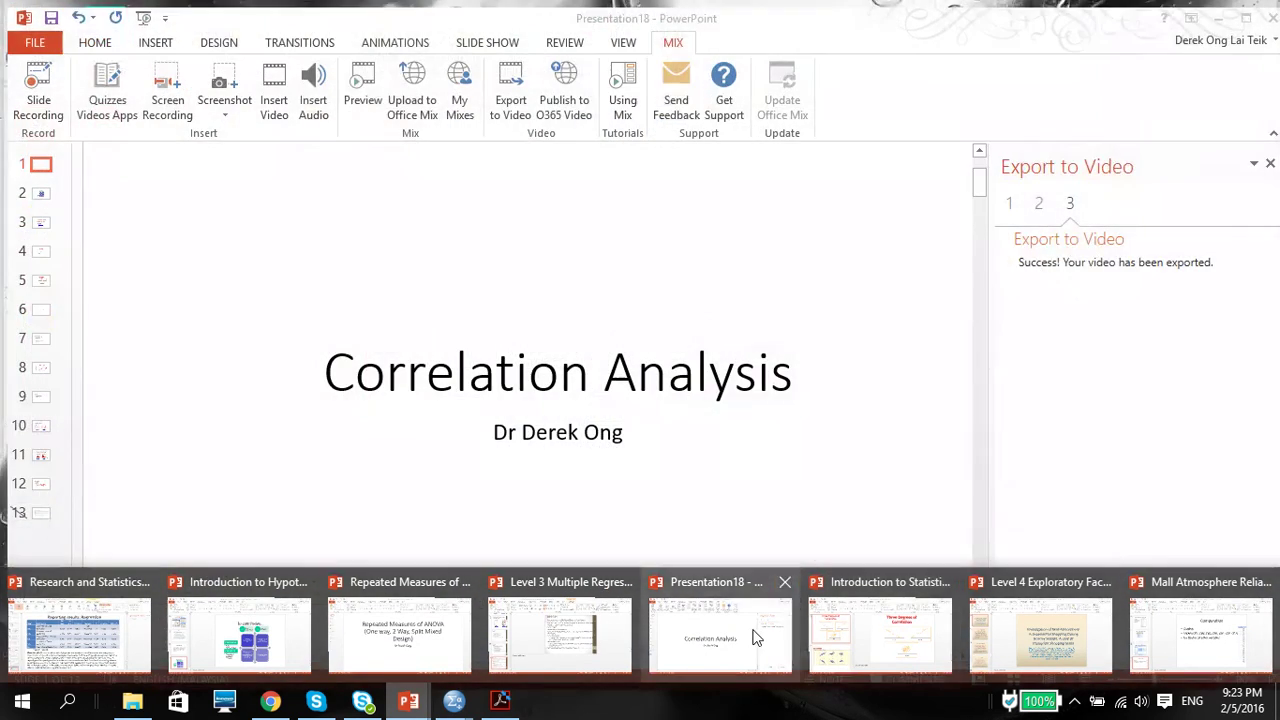
click(751, 634)
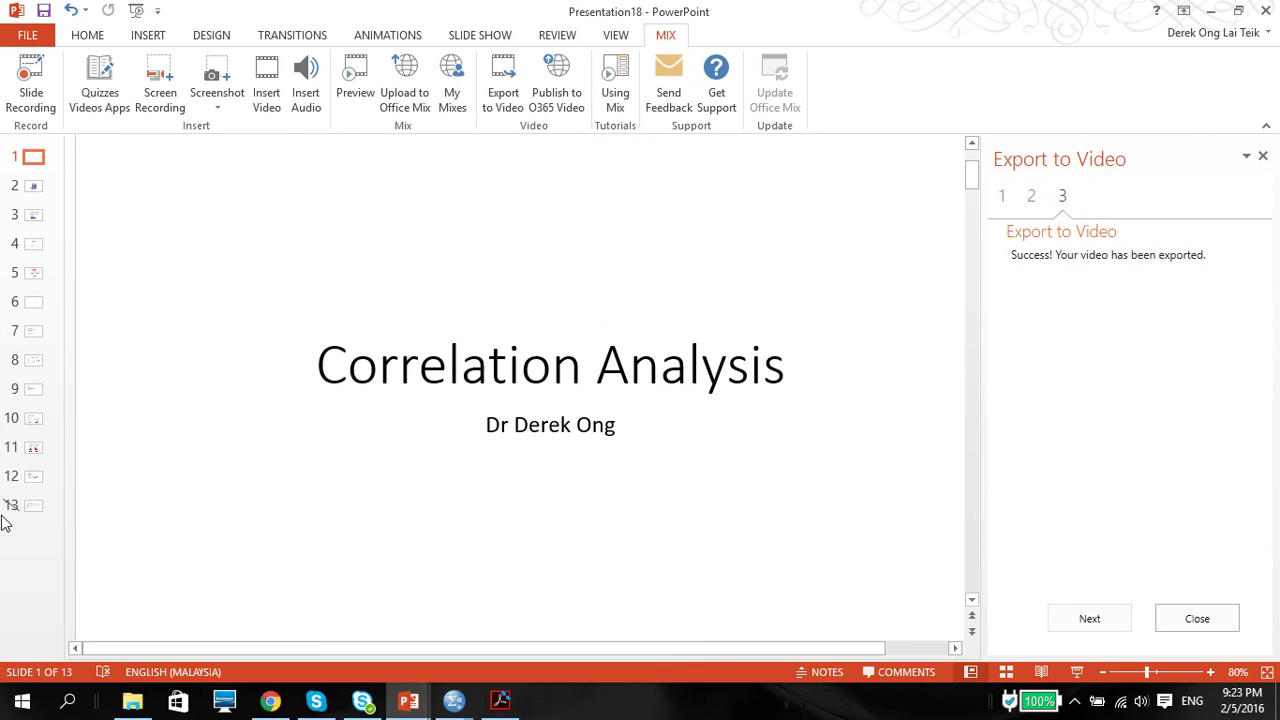
click(33, 478)
click(34, 507)
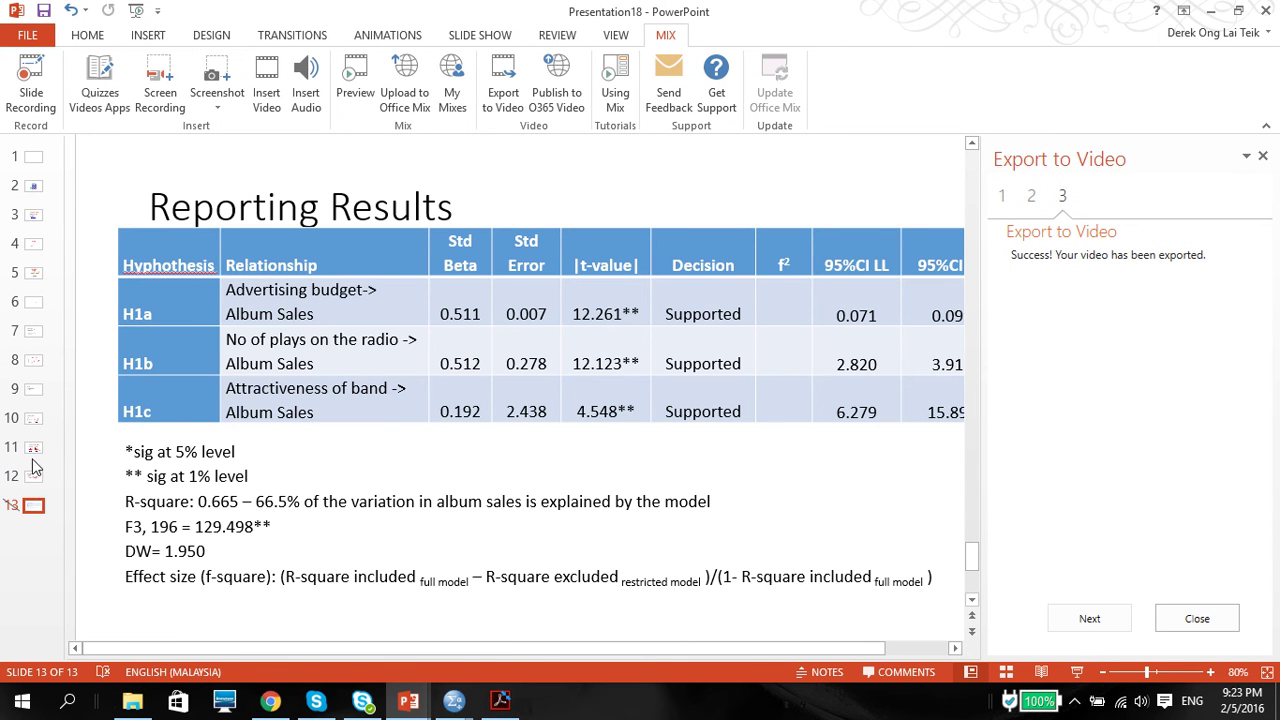
click(33, 418)
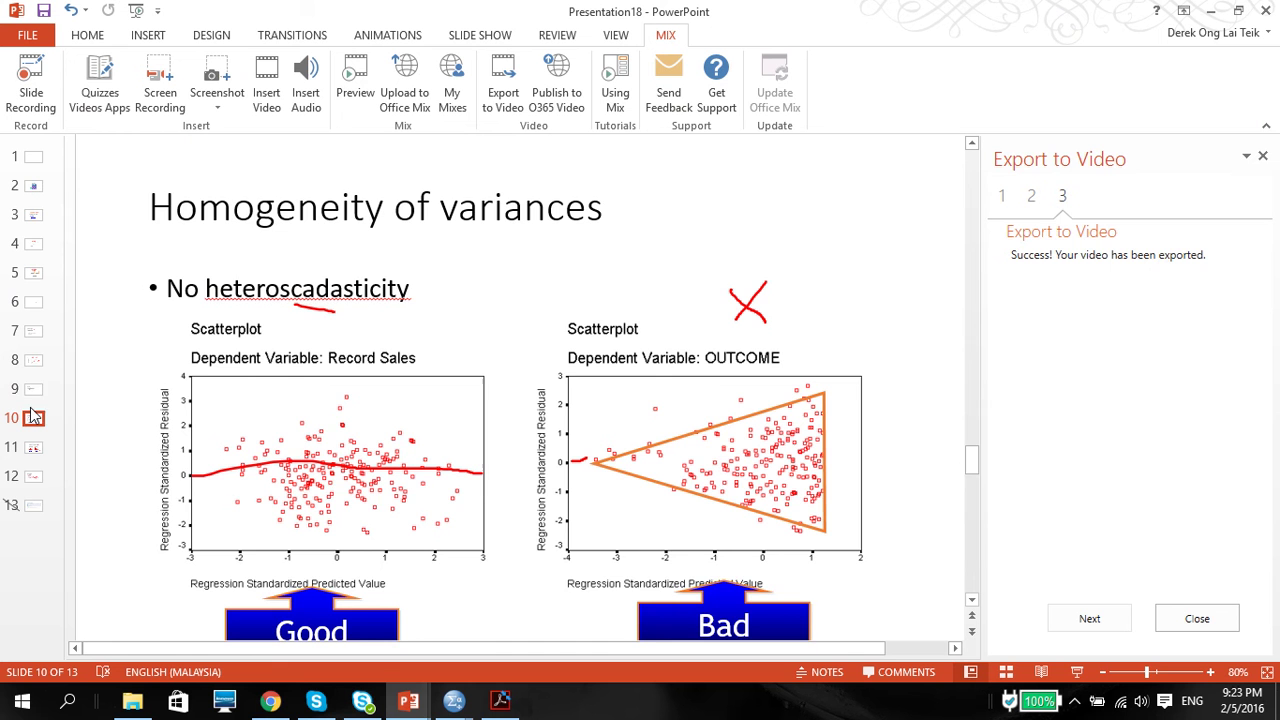
click(34, 364)
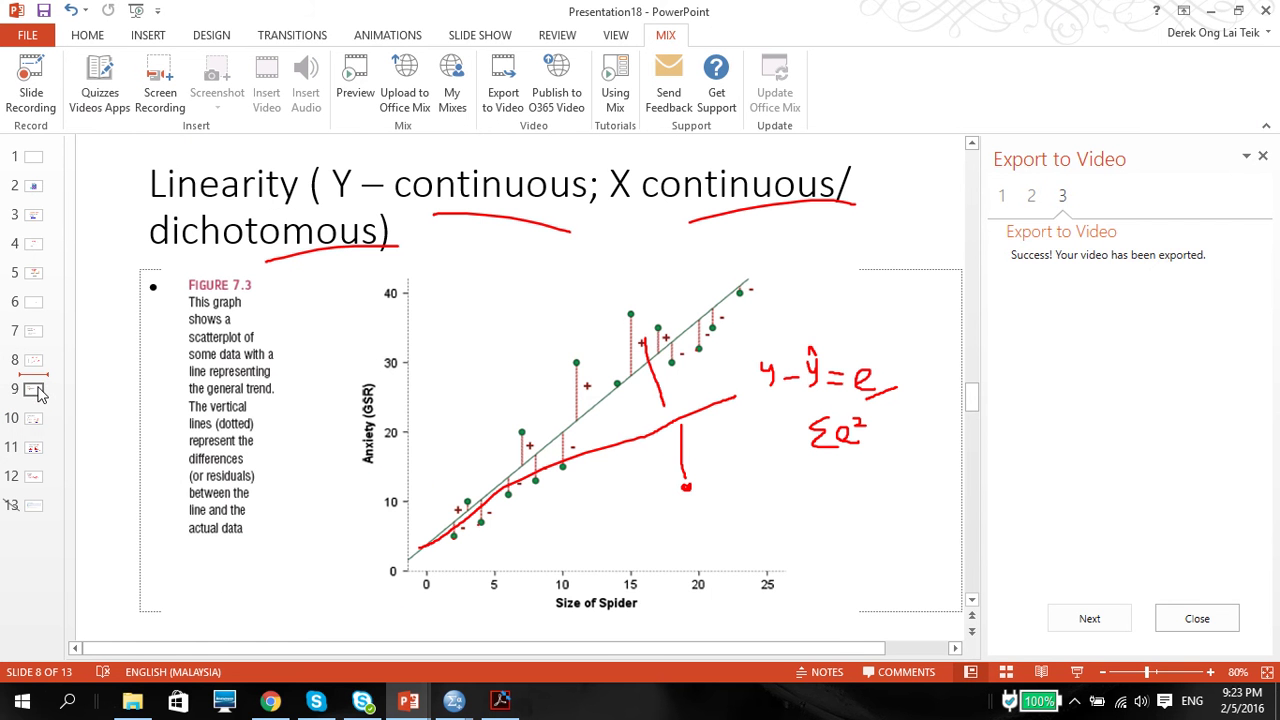
click(40, 391)
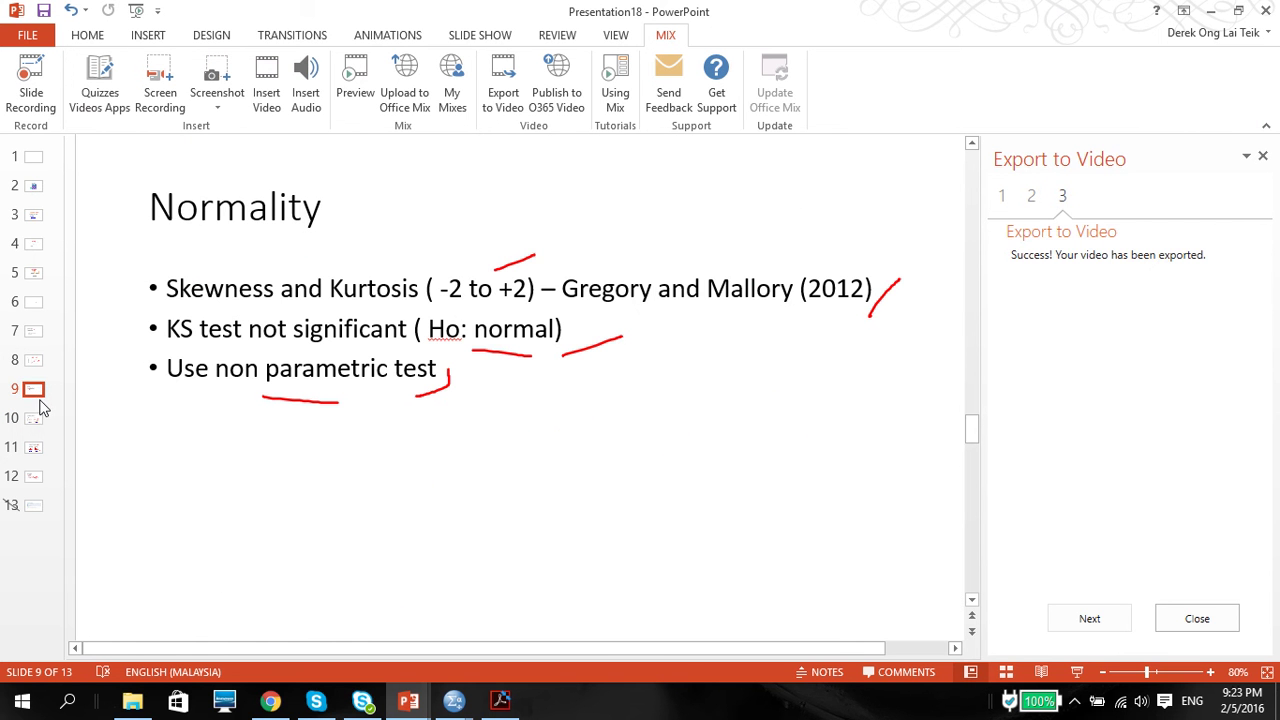
click(42, 426)
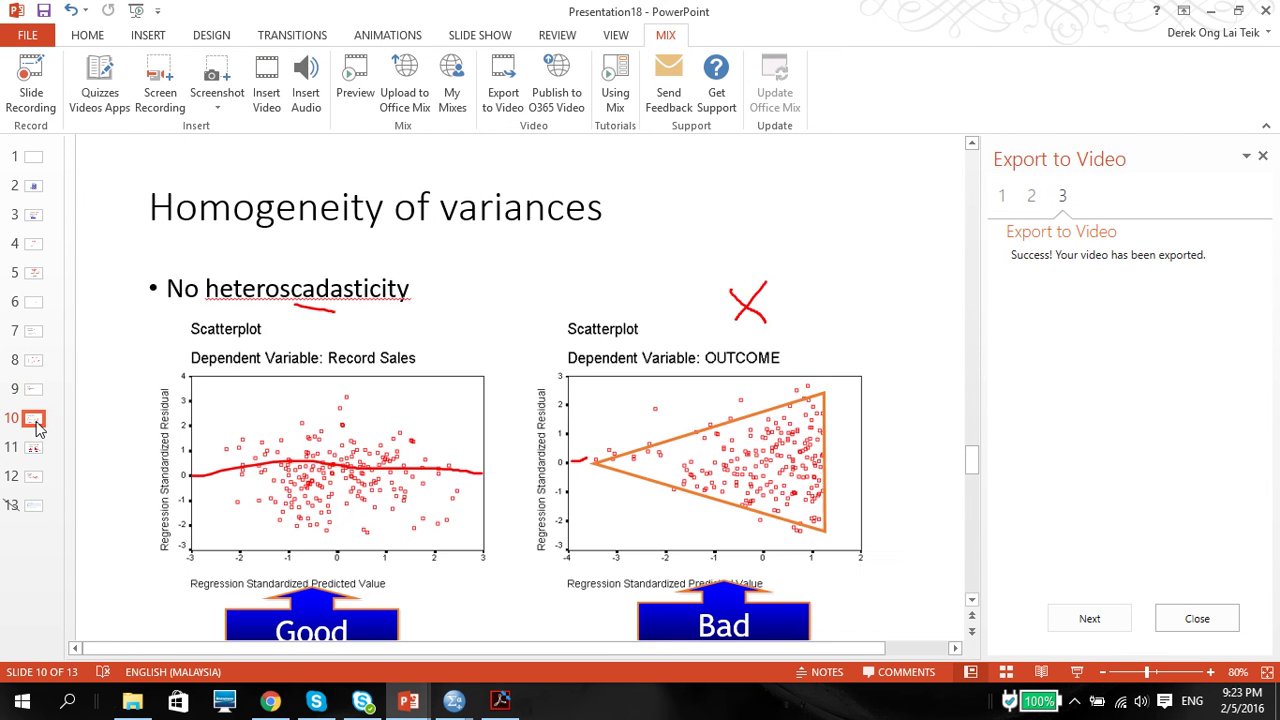
click(40, 450)
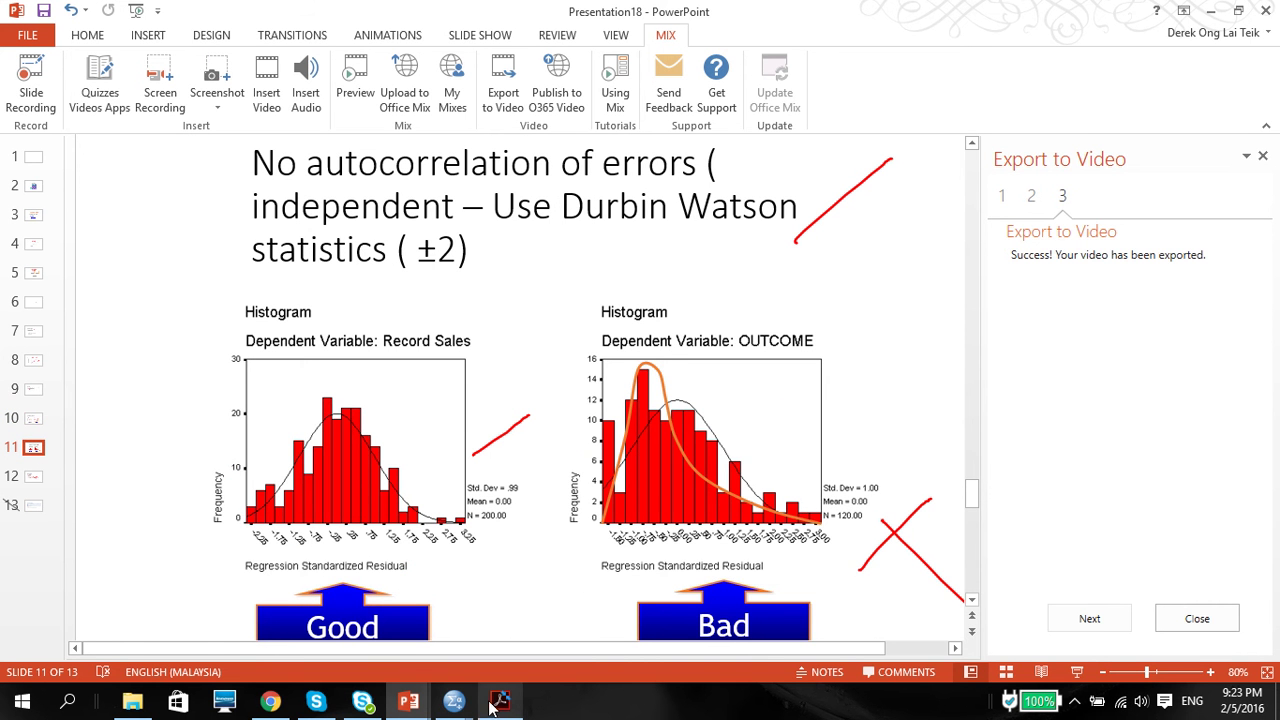
mouse_move(466, 705)
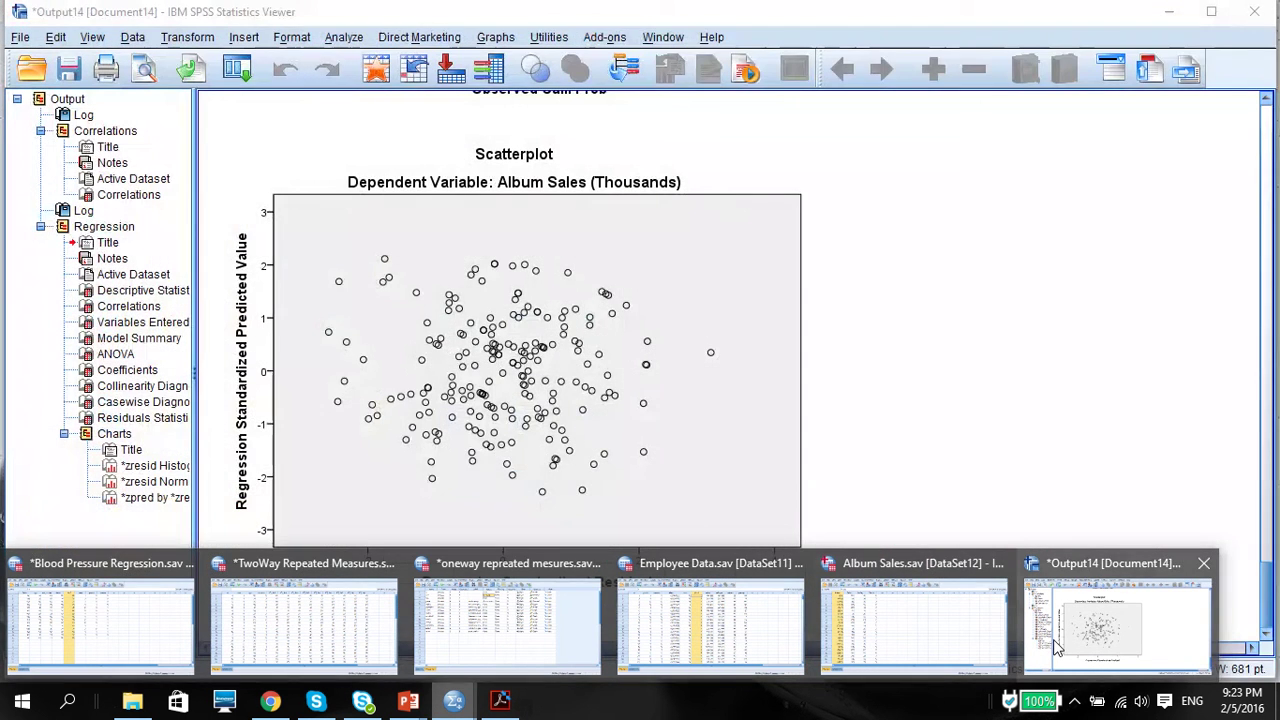
Back in the SPSS output, check Durbin-Watson 1.950 in the Model Summary, then return to the scatterplot.
click(1100, 630)
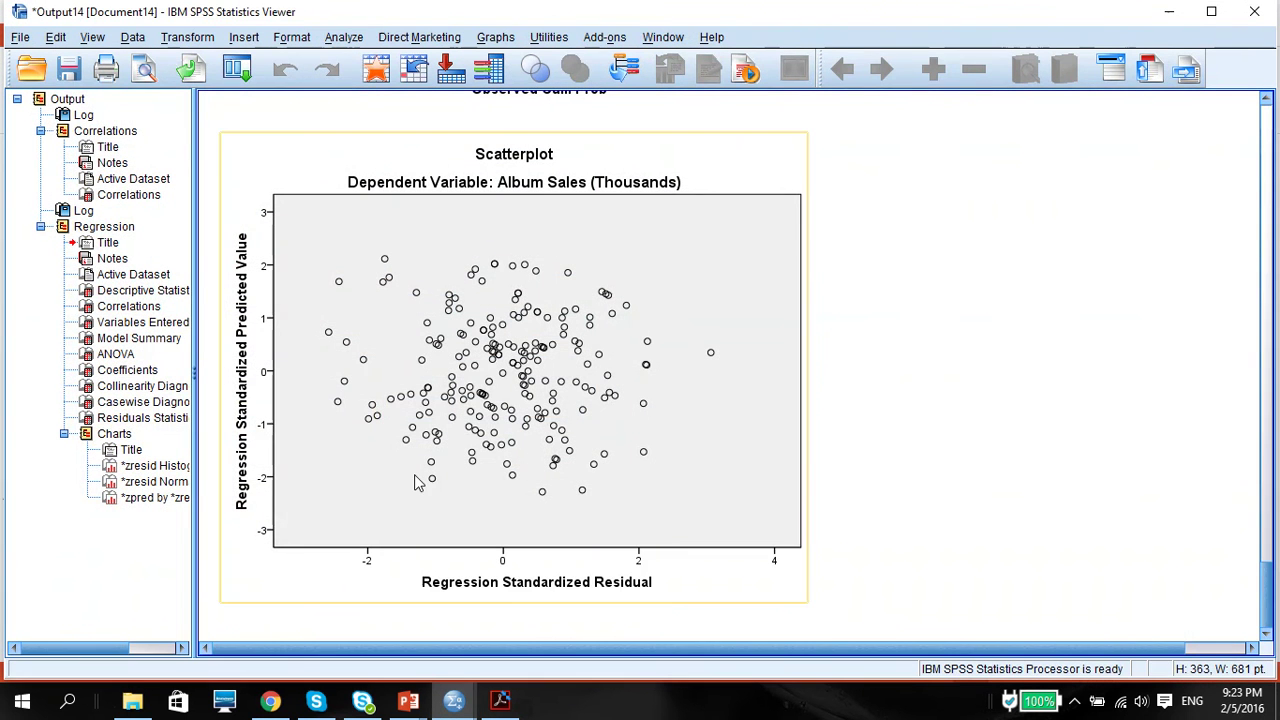
click(1028, 443)
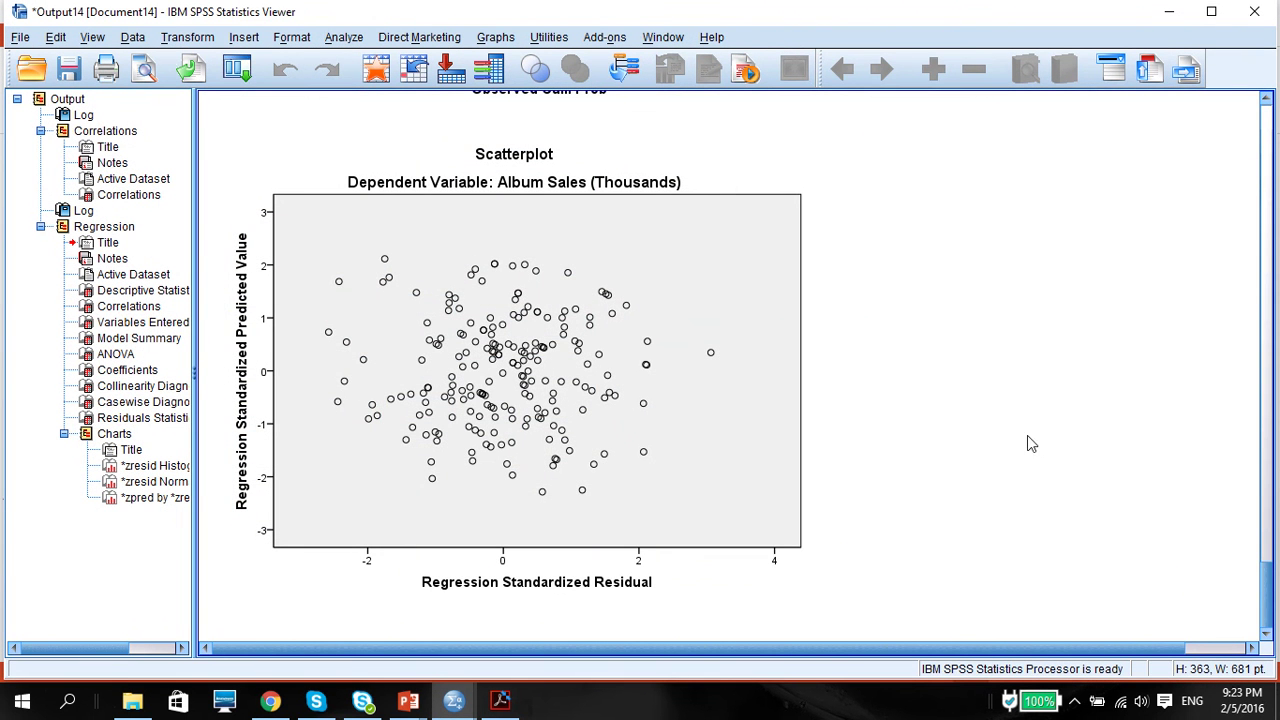
click(1263, 452)
drag(1267, 495, 1256, 321)
click(1020, 224)
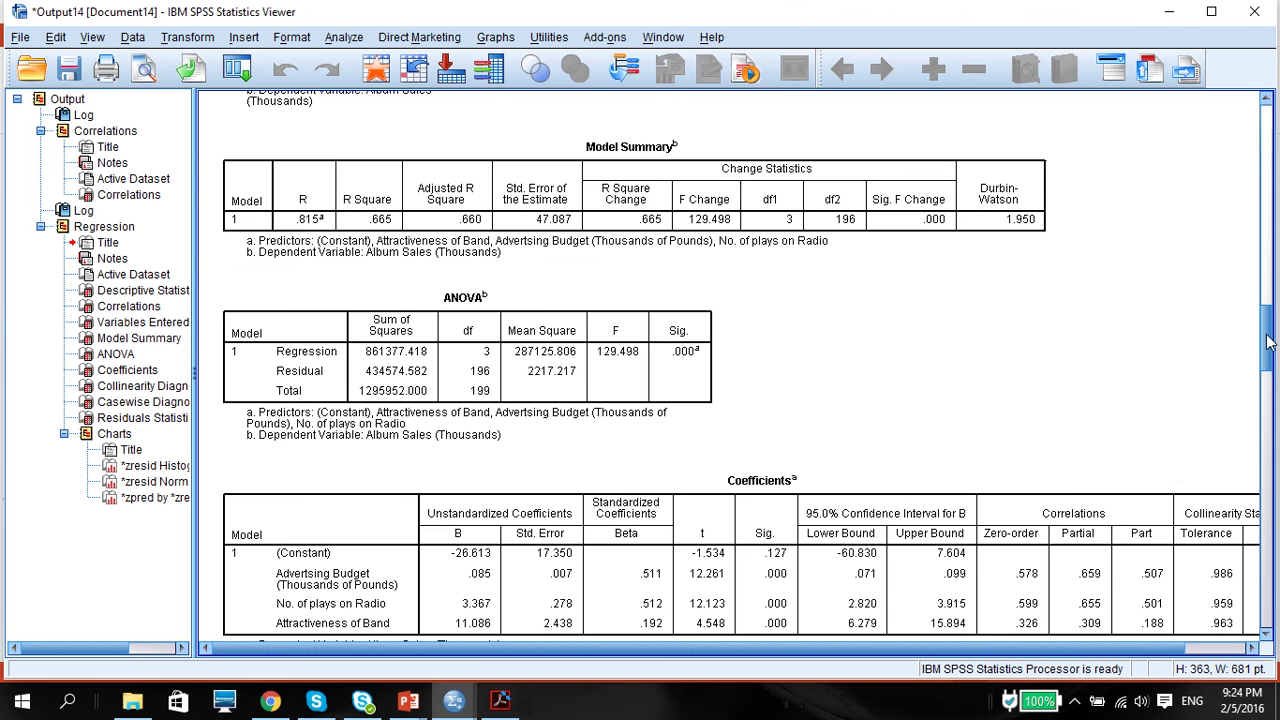
drag(1268, 342, 1268, 585)
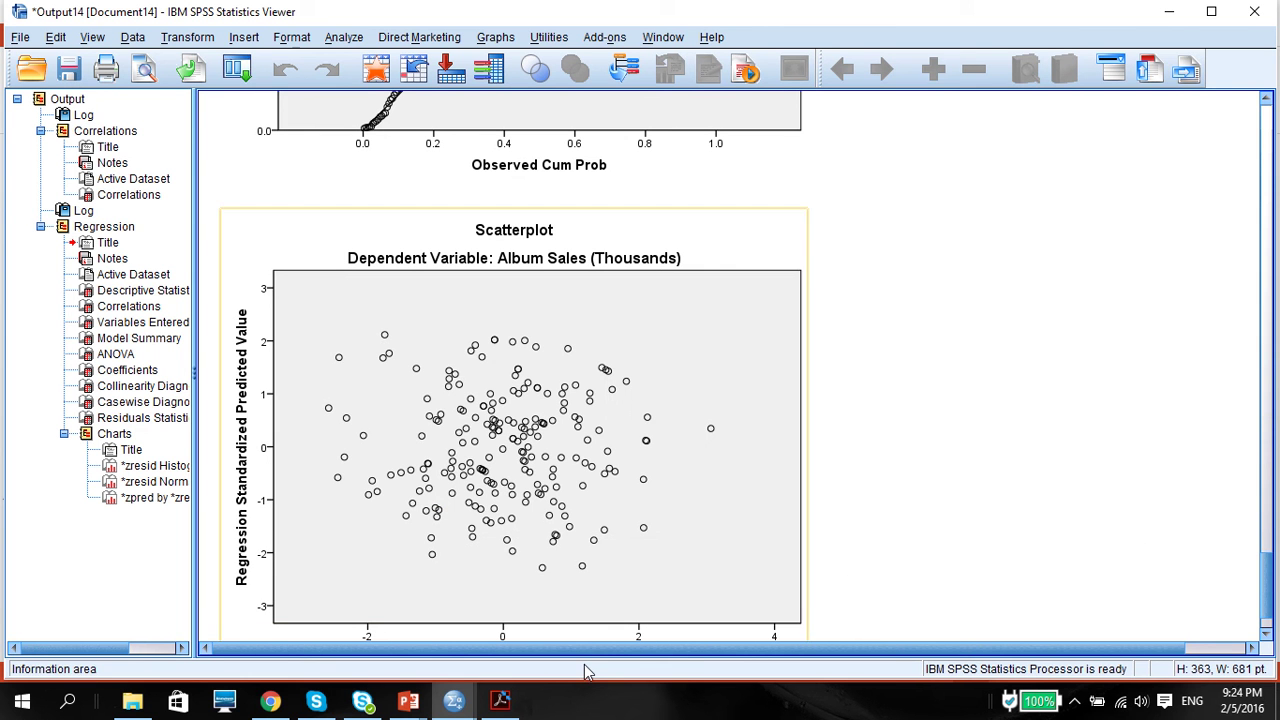
Switch to Presentation18 and show slide 12 with the Tolerance > 0.2 and VIF < 10 cut-offs.
click(408, 700)
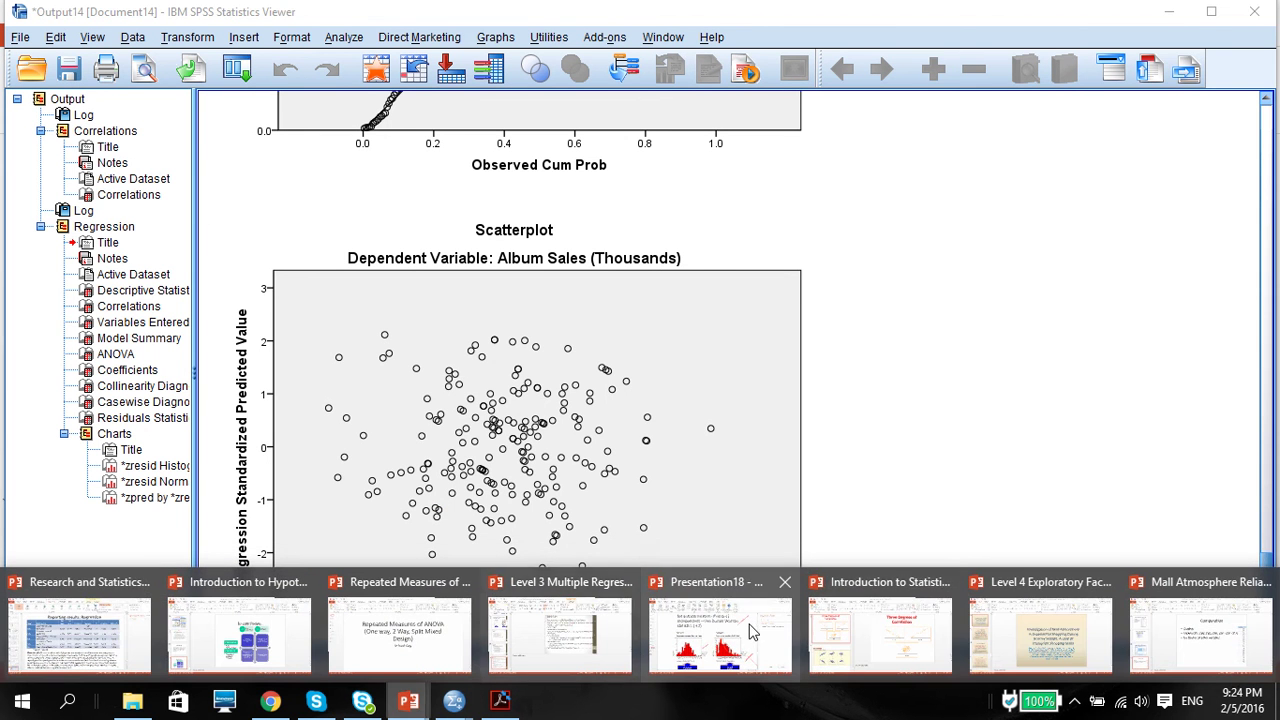
click(700, 625)
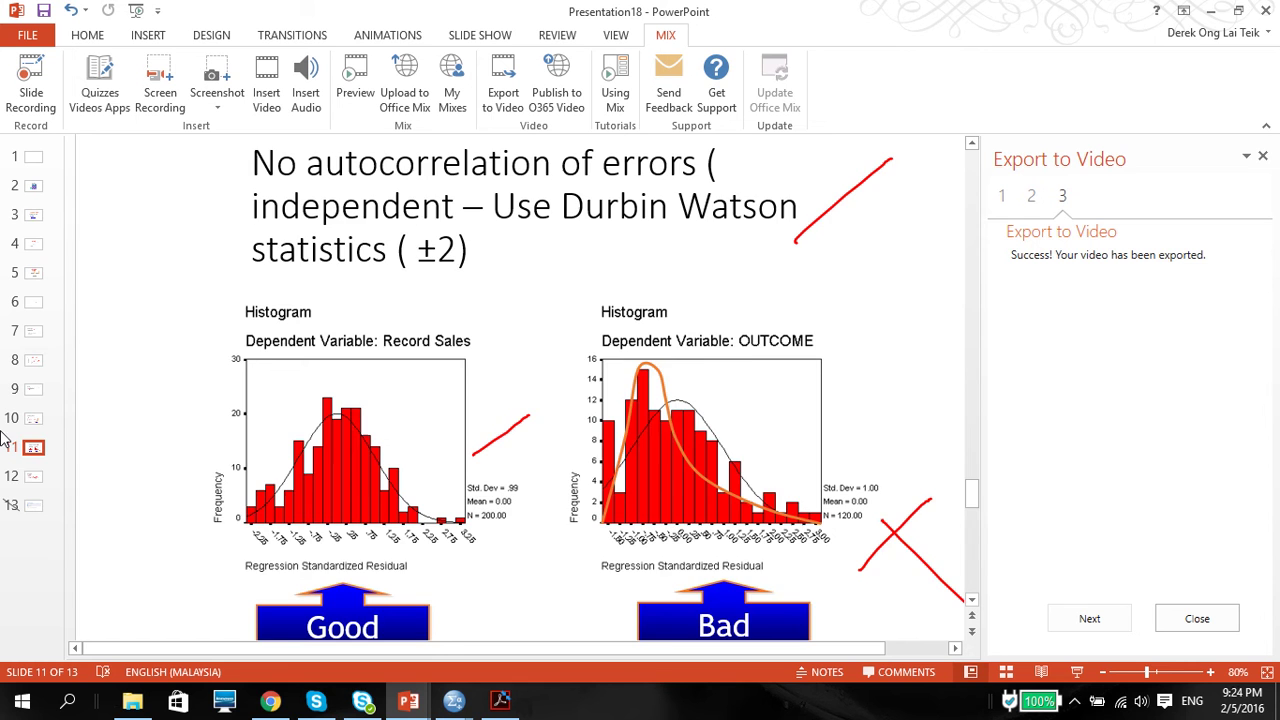
click(32, 478)
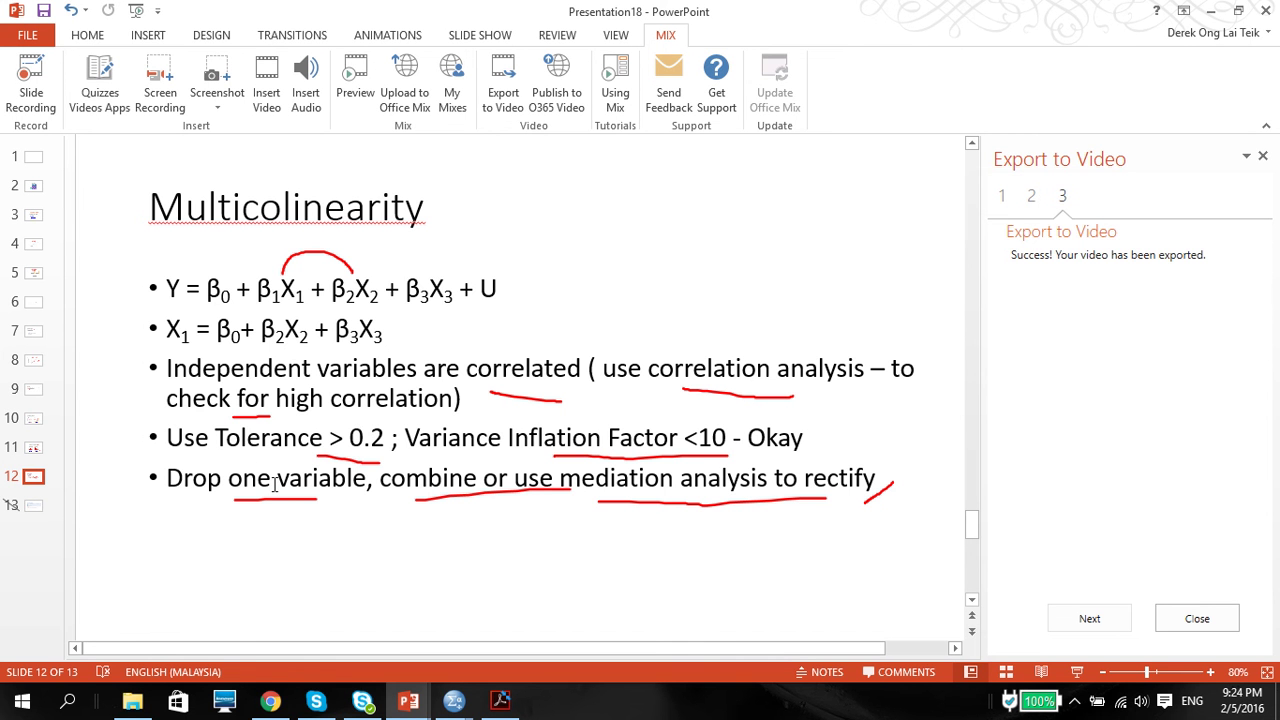
Display the Reporting Results slide (slide 13) listing H1a–H1c as Supported, R-square 0.665, DW 1.950.
click(38, 508)
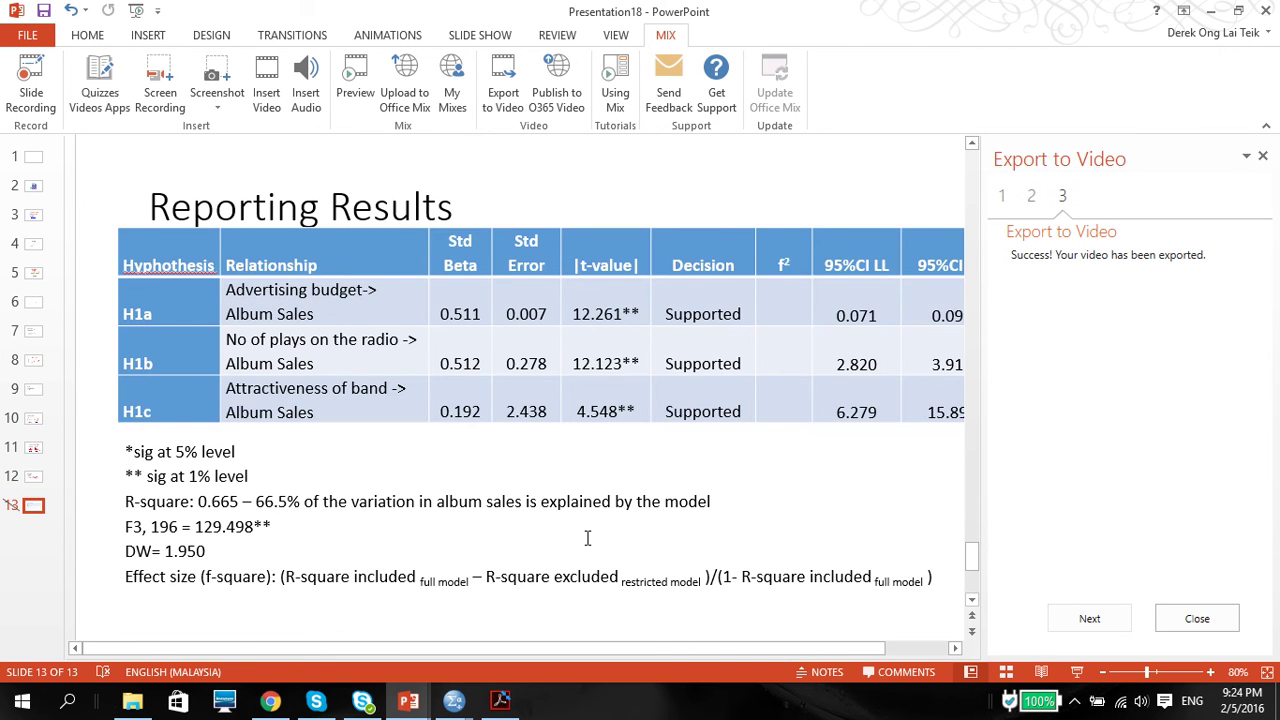